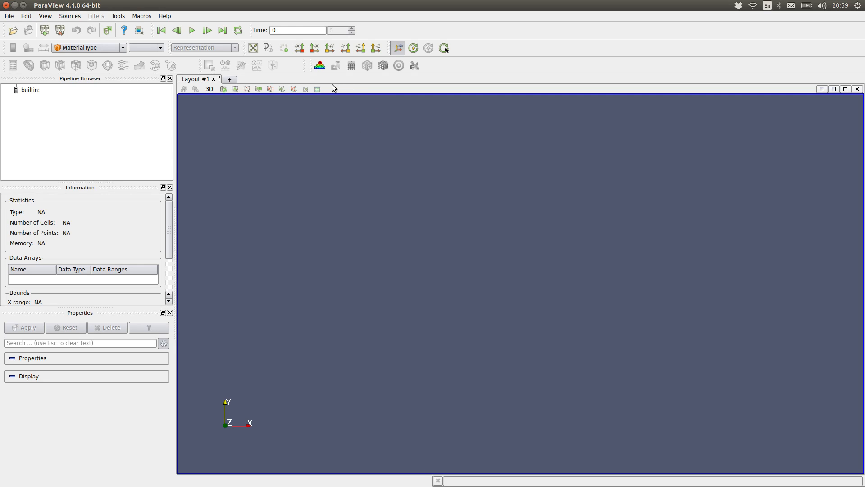
# Load the VoxFE mesh file block.voxfe from the tutorial/02_grouping-model folder.
pyautogui.click(321, 66)
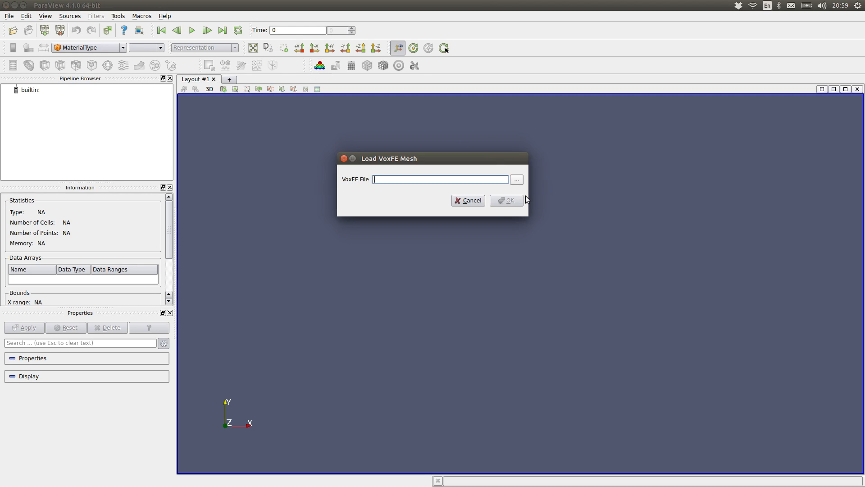
pyautogui.click(516, 180)
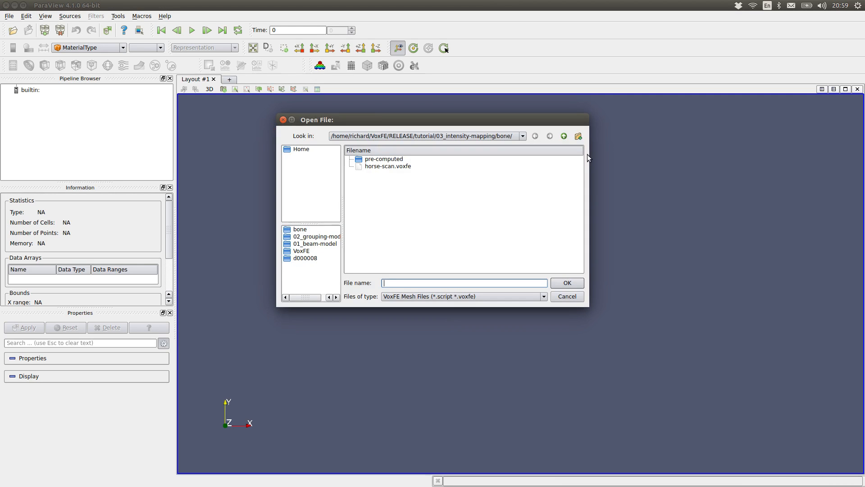
pyautogui.click(565, 137)
pyautogui.click(565, 136)
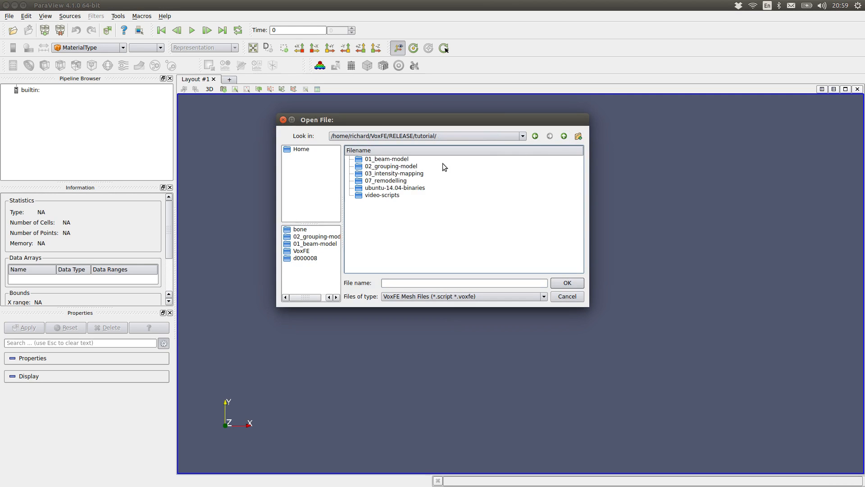
pyautogui.click(388, 168)
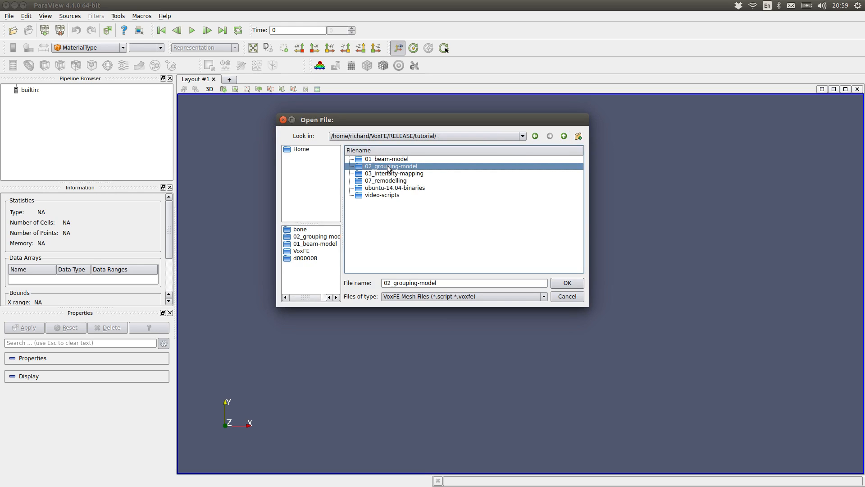
pyautogui.doubleClick(388, 168)
pyautogui.click(387, 160)
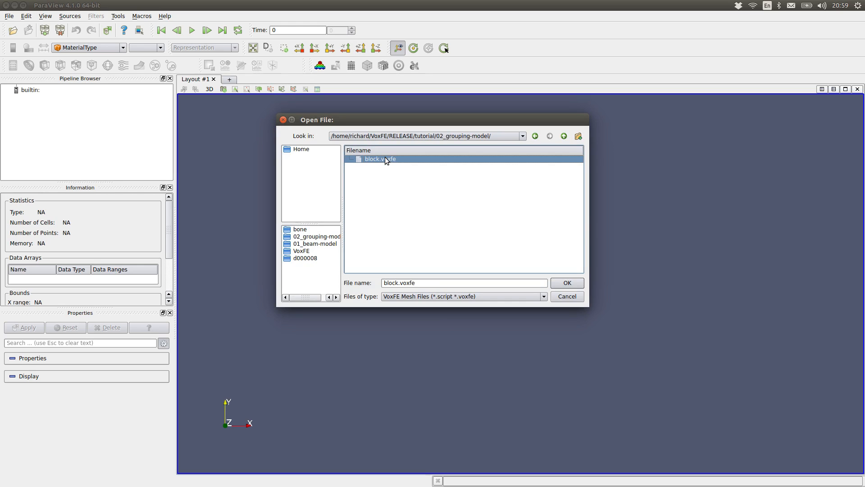
pyautogui.click(567, 283)
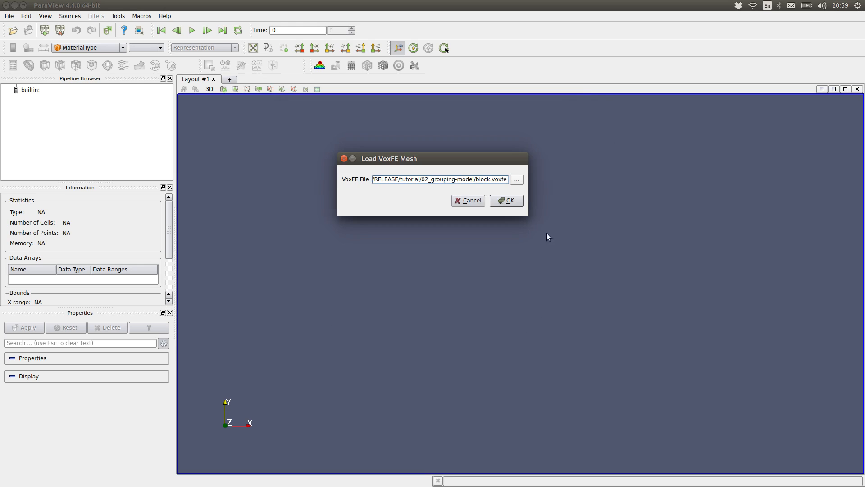
pyautogui.click(509, 202)
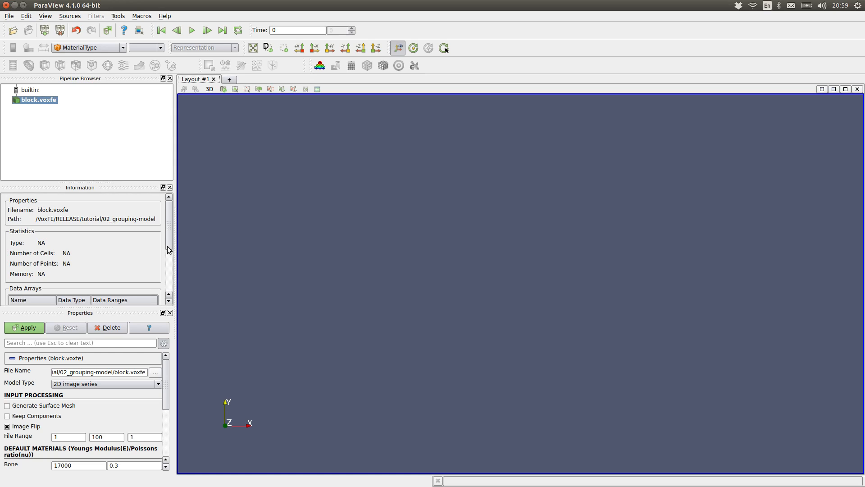
# Enable Keep Components, set the model type to 3D image block, and apply the block.voxfe settings.
pyautogui.click(7, 416)
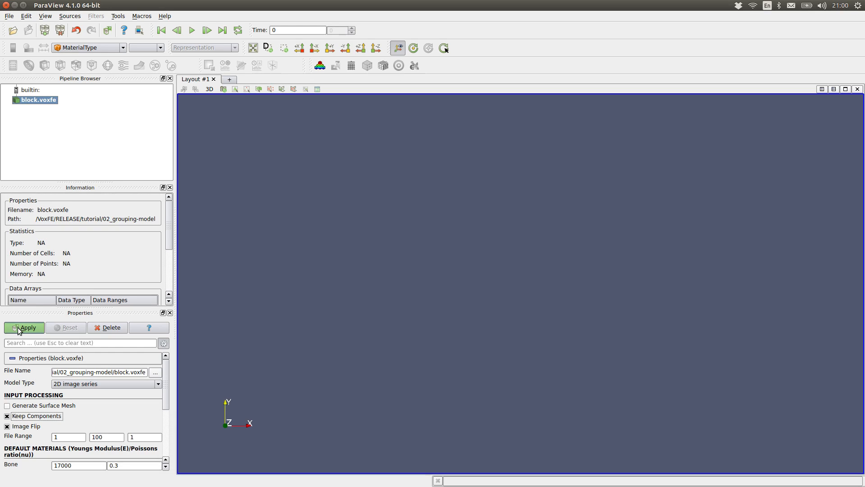
pyautogui.click(107, 385)
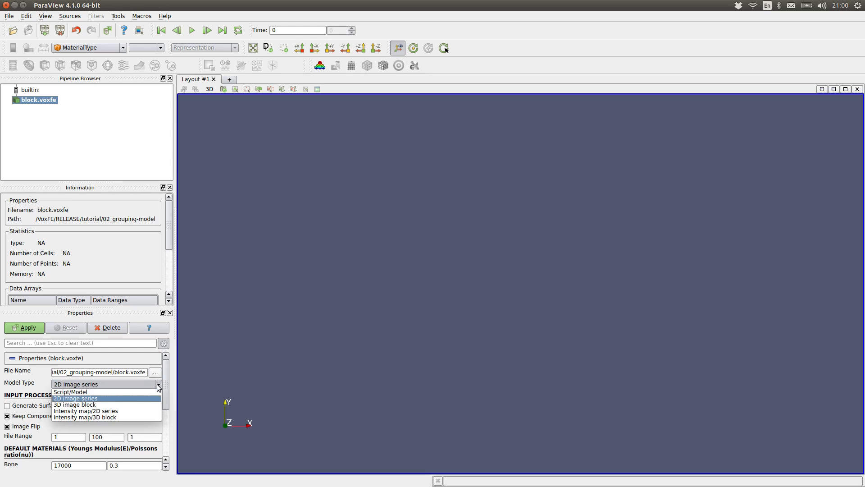
pyautogui.click(104, 397)
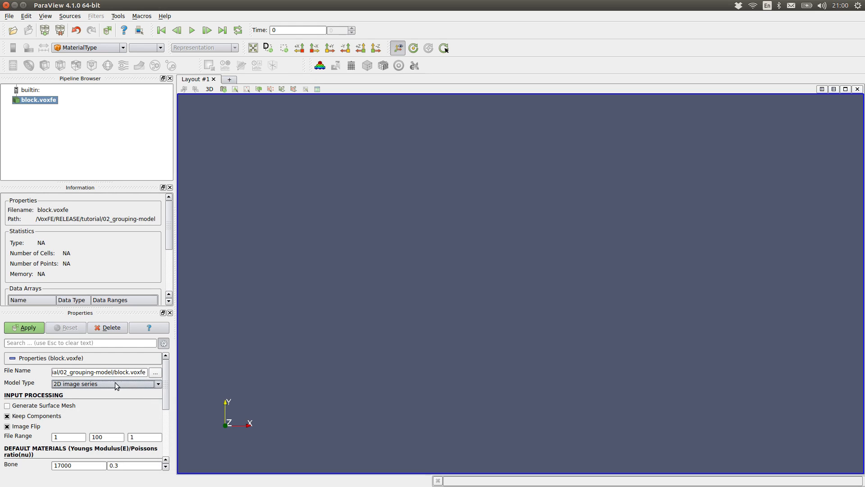
pyautogui.click(156, 386)
pyautogui.click(144, 402)
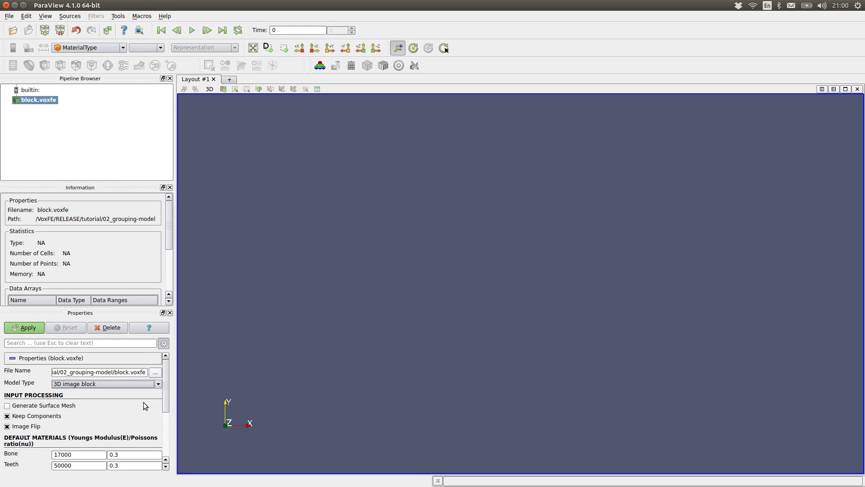
pyautogui.click(22, 328)
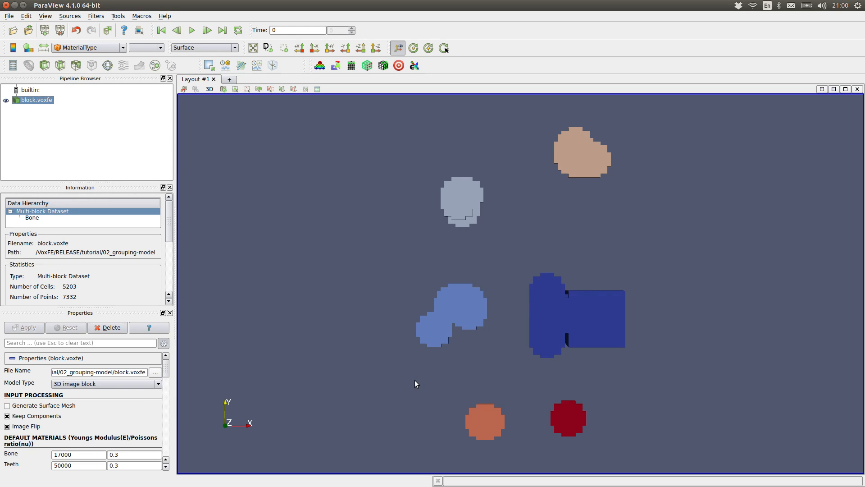
# Show the MaterialType color legend and examine the separate components from an oblique angle.
pyautogui.moveTo(414, 380); pyautogui.dragTo(344, 395)
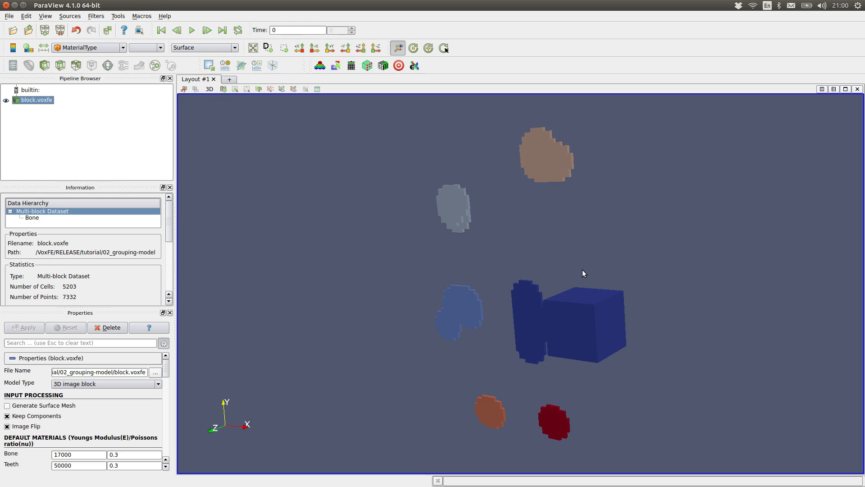
pyautogui.click(14, 49)
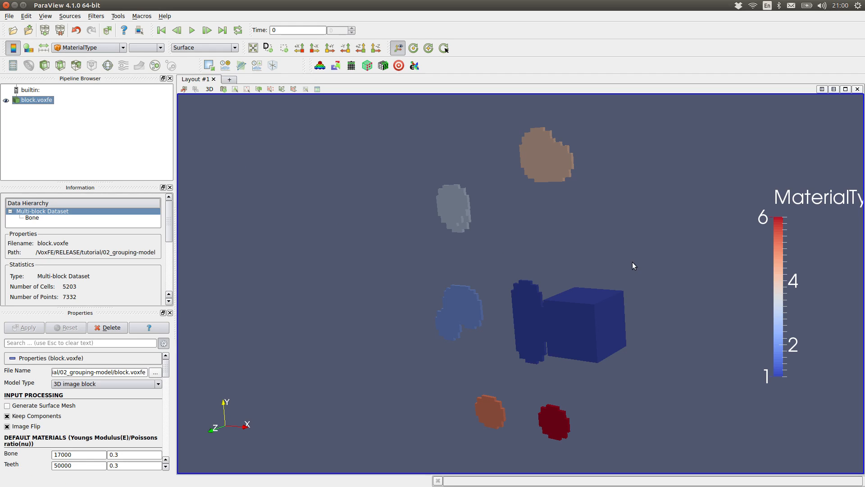
pyautogui.moveTo(631, 262); pyautogui.dragTo(663, 263)
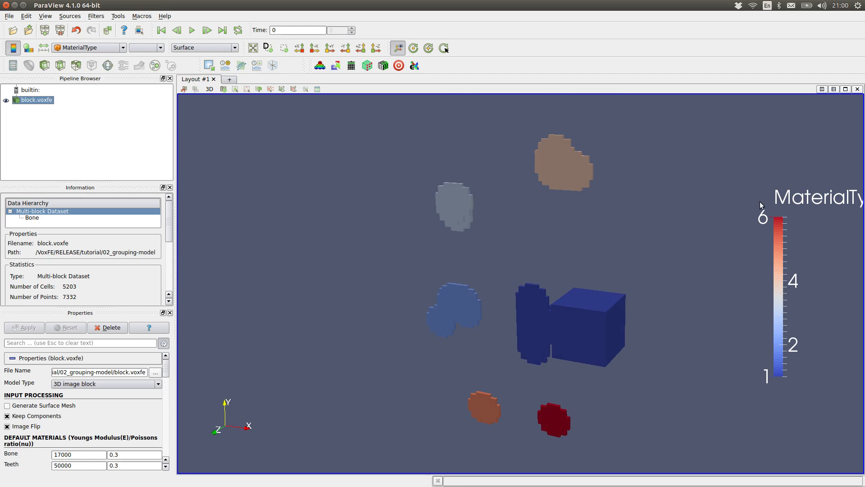
# Split the layout side by side, create a Spreadsheet View of the point data, and widen its columns.
pyautogui.click(822, 89)
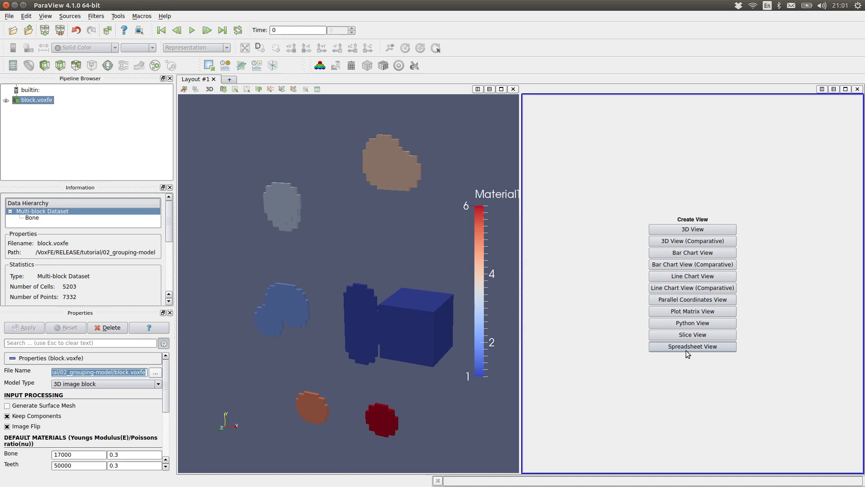
pyautogui.click(711, 347)
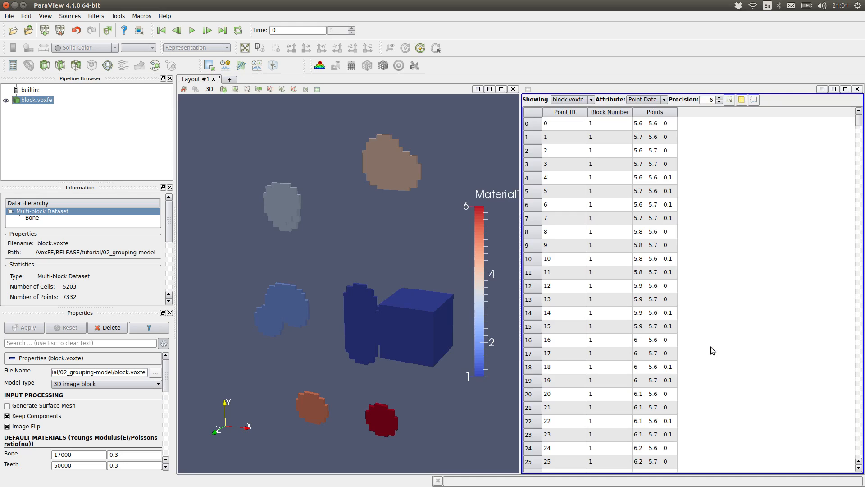
pyautogui.doubleClick(677, 113)
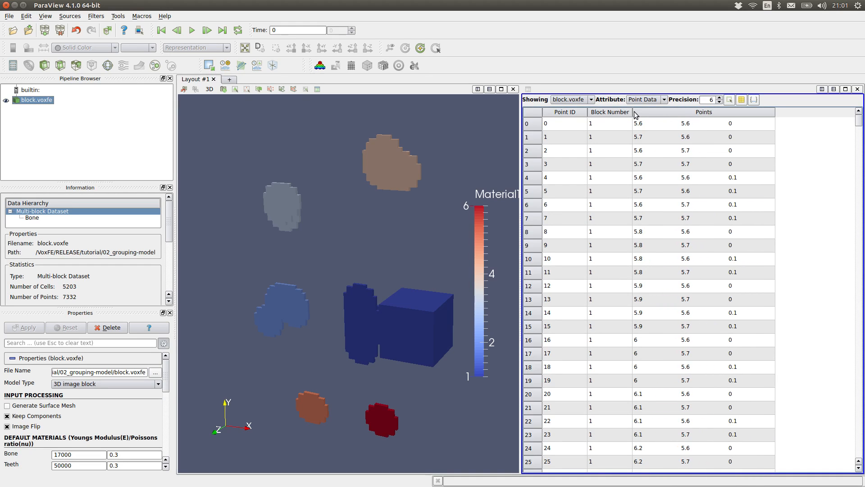
pyautogui.moveTo(634, 114); pyautogui.dragTo(672, 124)
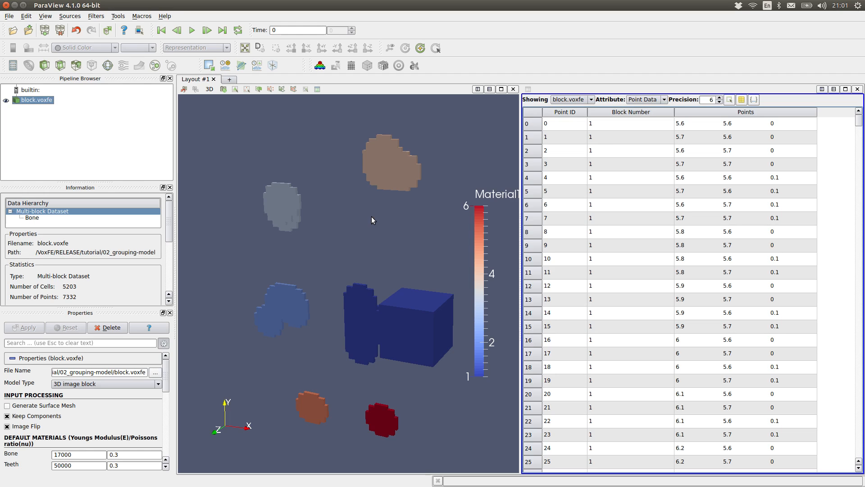
# Select a point on the lower edge of the uppermost component, inspect only its spreadsheet row, and close the Spreadsheet View.
pyautogui.click(248, 89)
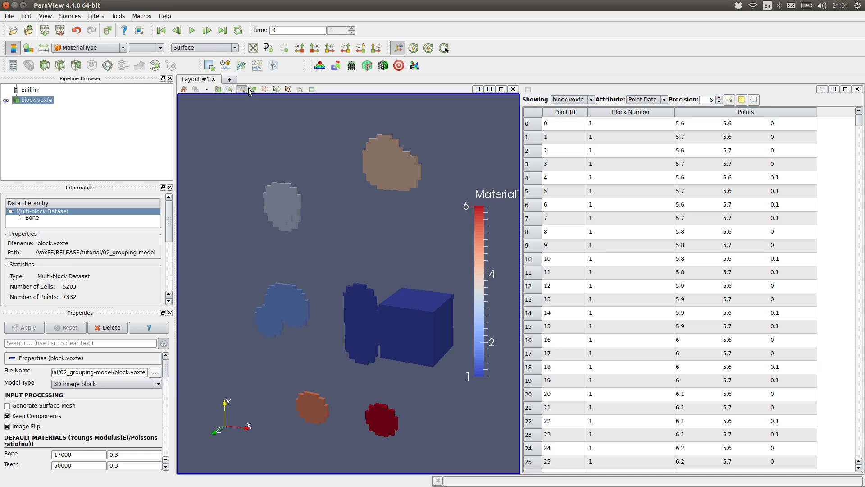
pyautogui.click(410, 193)
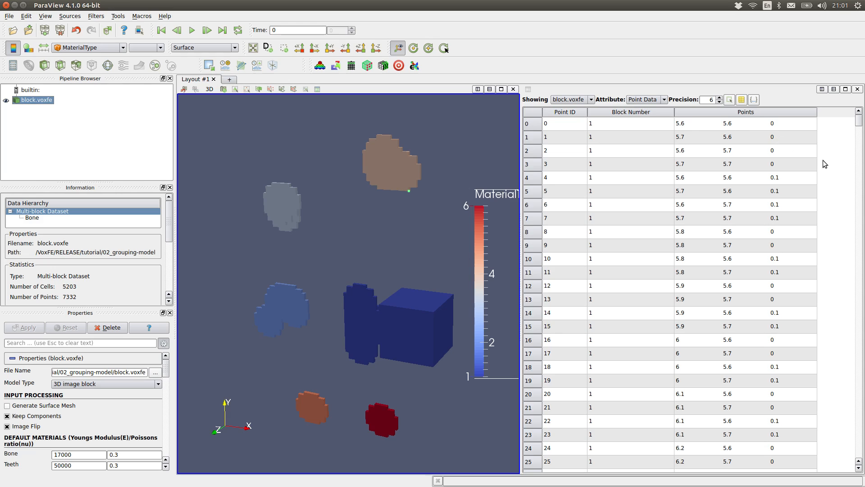
pyautogui.click(730, 100)
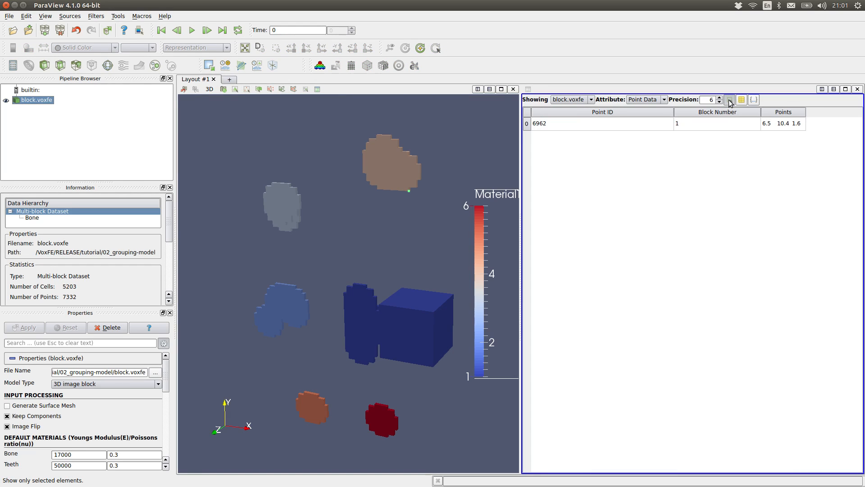
pyautogui.moveTo(744, 117); pyautogui.dragTo(831, 114)
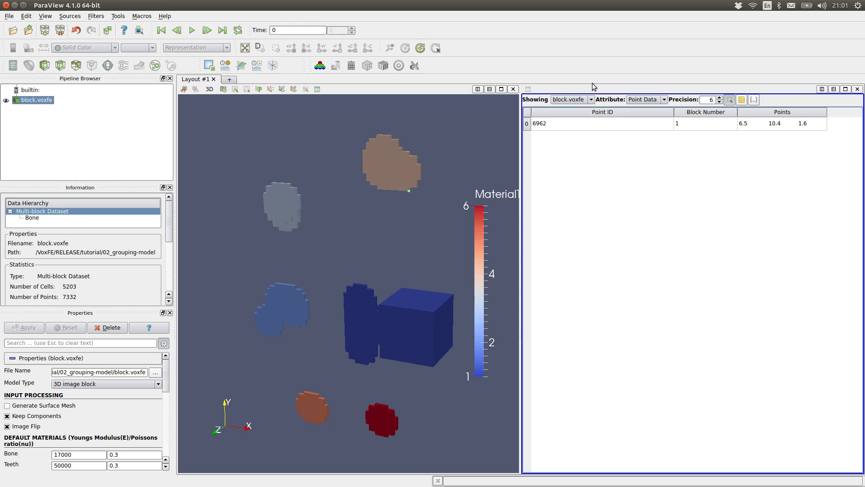
pyautogui.click(857, 90)
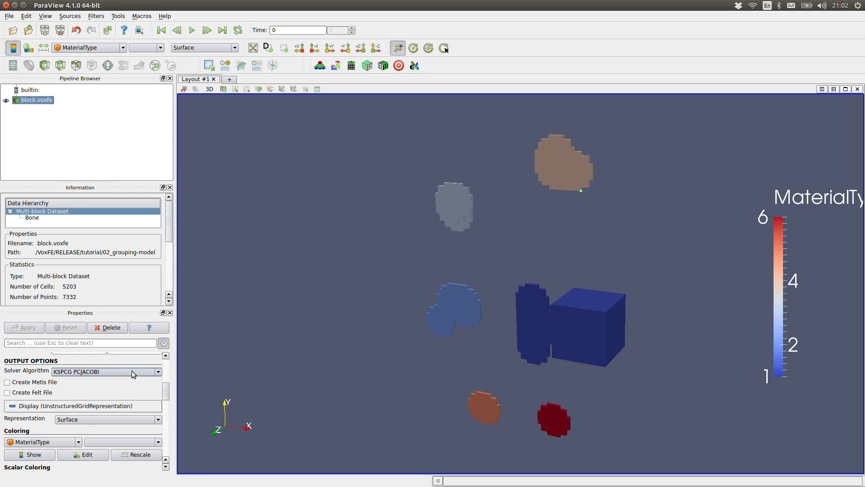
# Disable Keep Components for block.voxfe and apply the change.
pyautogui.scroll(5, 168, 378)
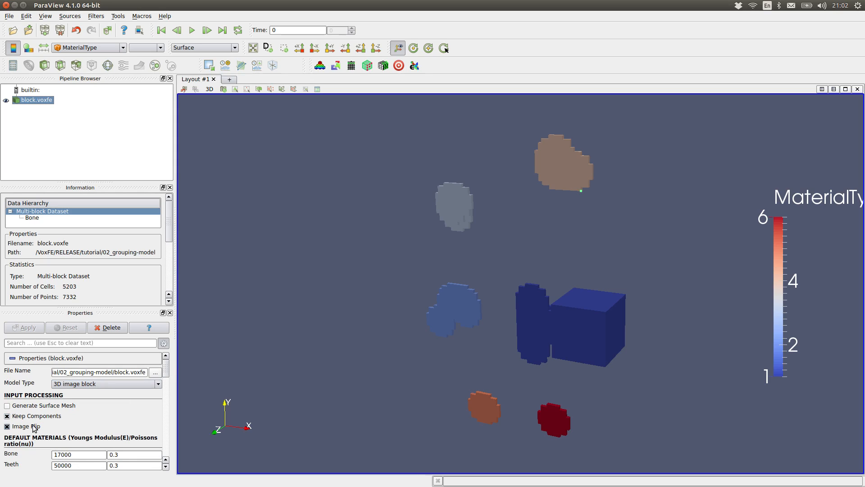
pyautogui.click(7, 416)
pyautogui.click(38, 329)
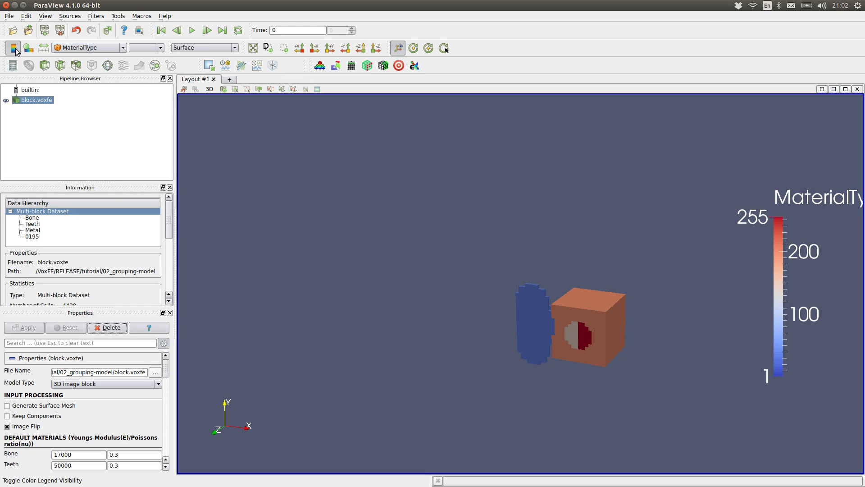
# Hide the color legend and reset the camera to fit the remaining model, angled to show its front.
pyautogui.click(15, 50)
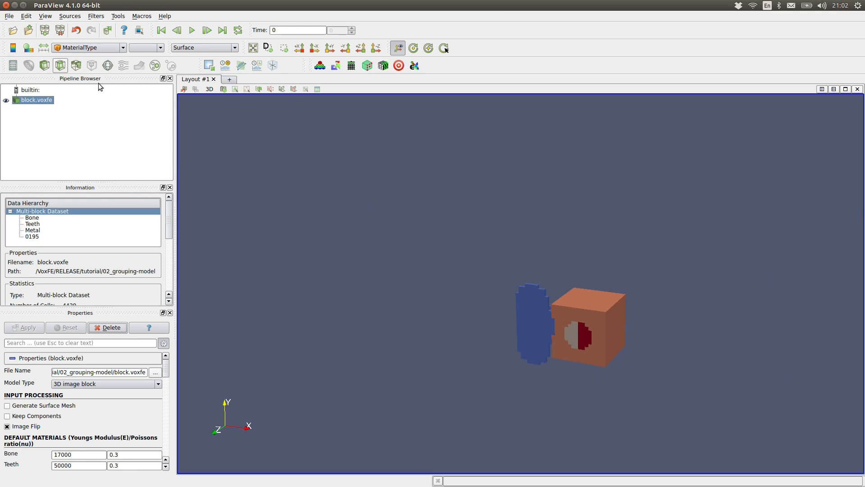
pyautogui.click(254, 48)
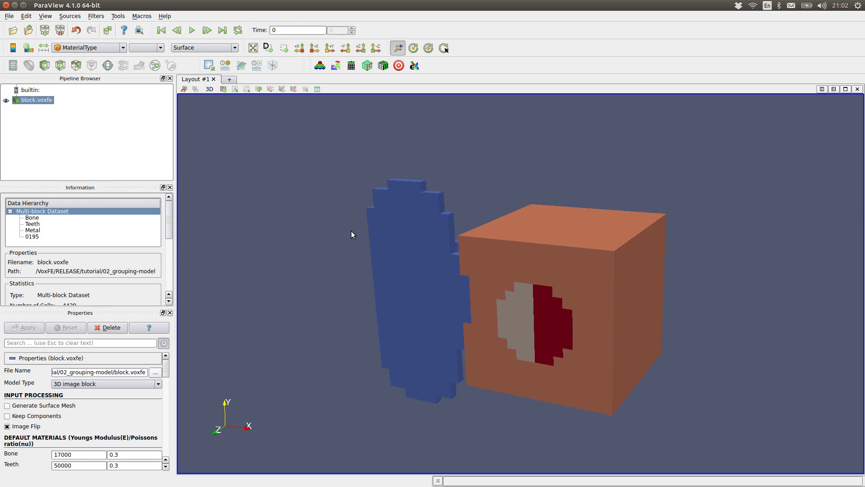
pyautogui.moveTo(351, 231); pyautogui.dragTo(377, 231)
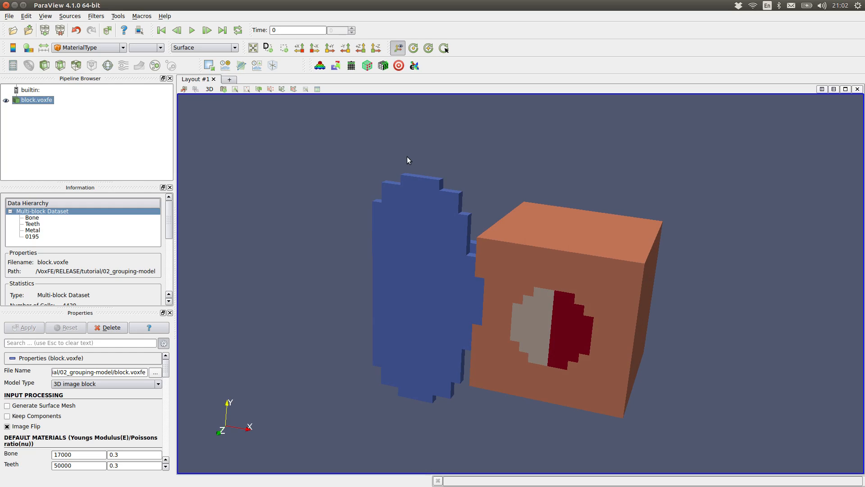
# Open block.voxfe from the file manager in gedit to read its group definitions, and compare them with the model in ParaView.
pyautogui.hotkey('alt', 'Tab')
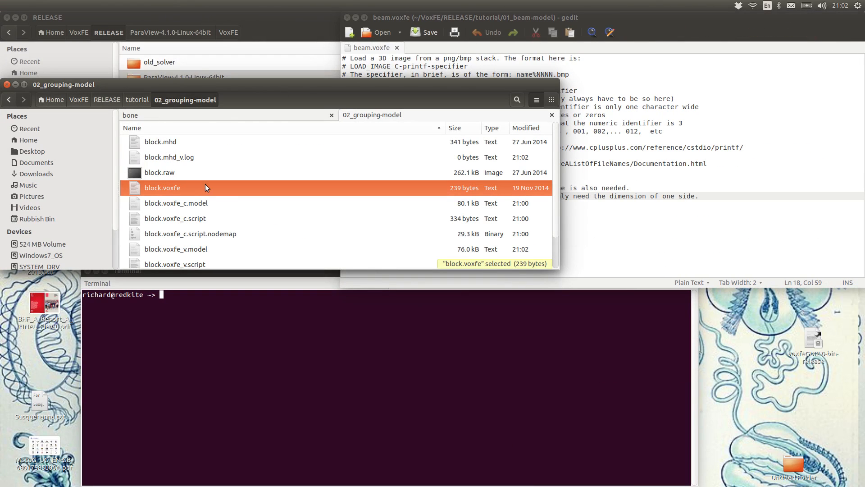
pyautogui.doubleClick(176, 189)
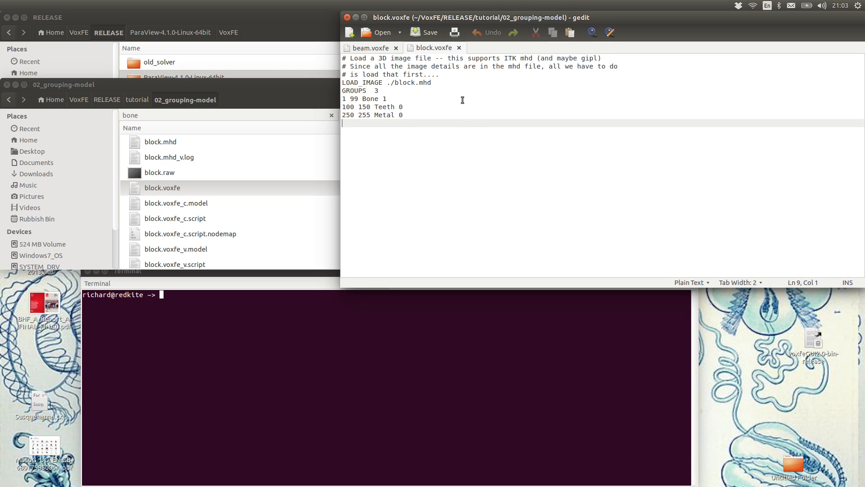
pyautogui.hotkey('alt', 'Tab')
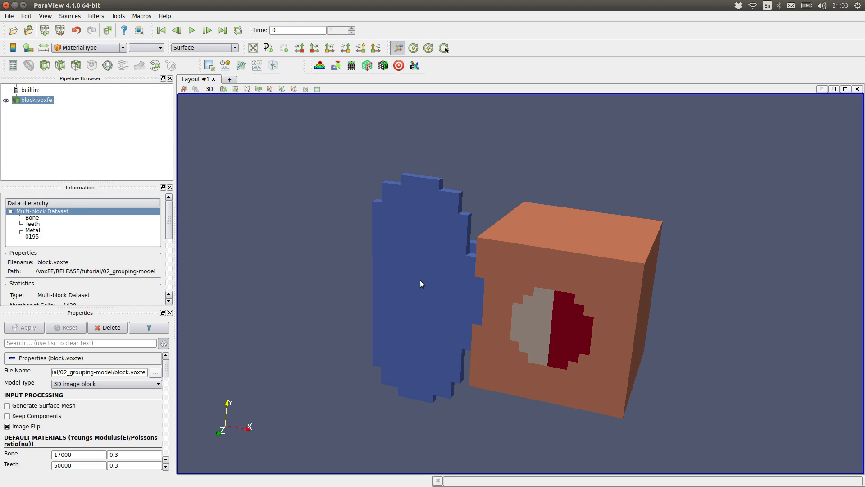
pyautogui.moveTo(711, 348); pyautogui.dragTo(695, 360)
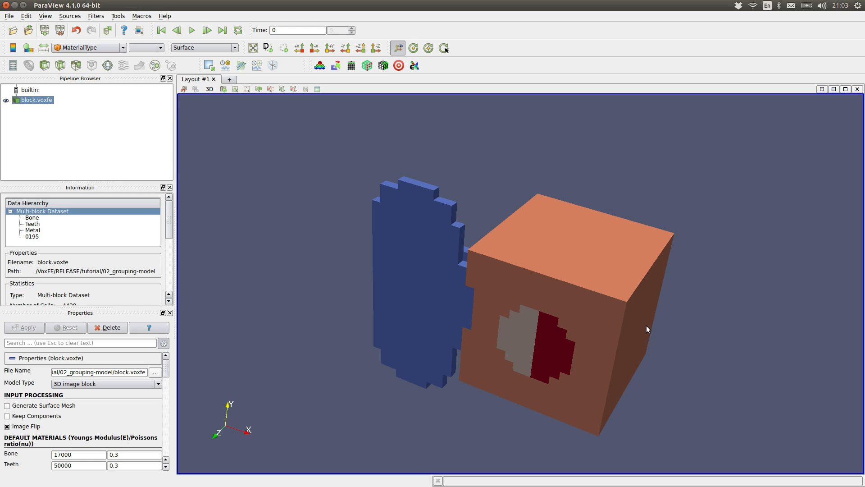
# Open materials.txt from the 02_grouping-model folder in gedit, read its material values, and compare them with the default materials in ParaView.
pyautogui.hotkey('alt', 'Tab')
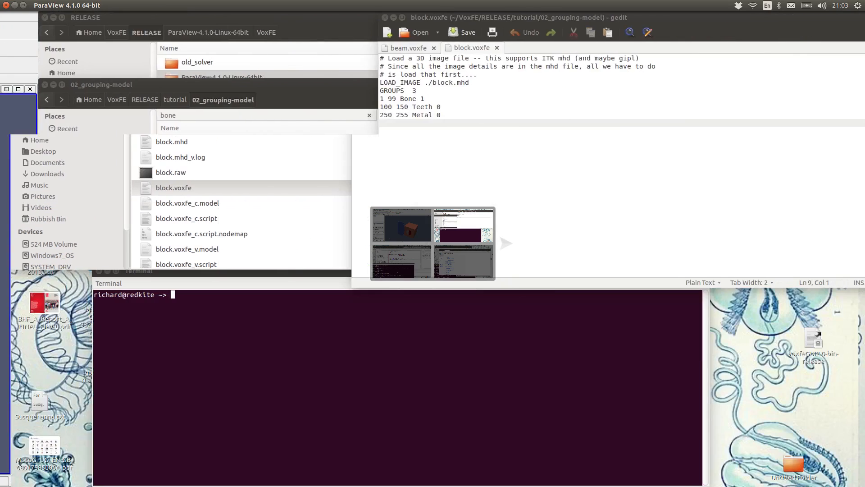
pyautogui.click(281, 103)
pyautogui.scroll(-2, 550, 193)
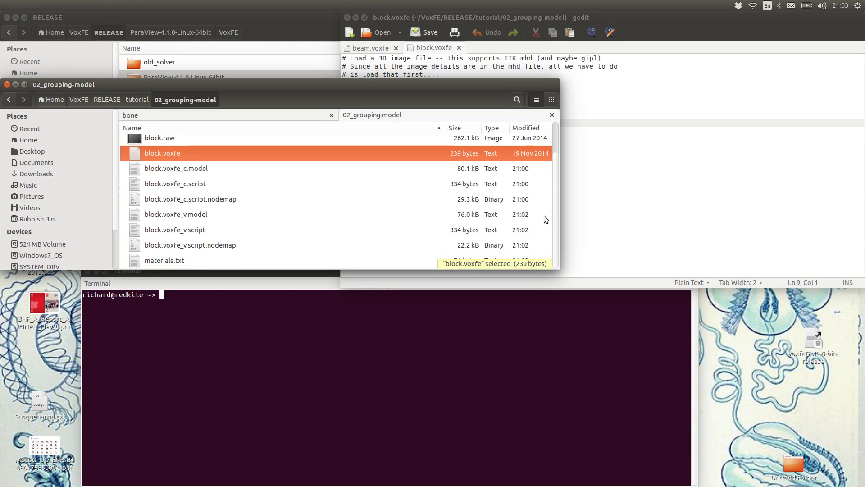
pyautogui.click(190, 258)
pyautogui.doubleClick(189, 258)
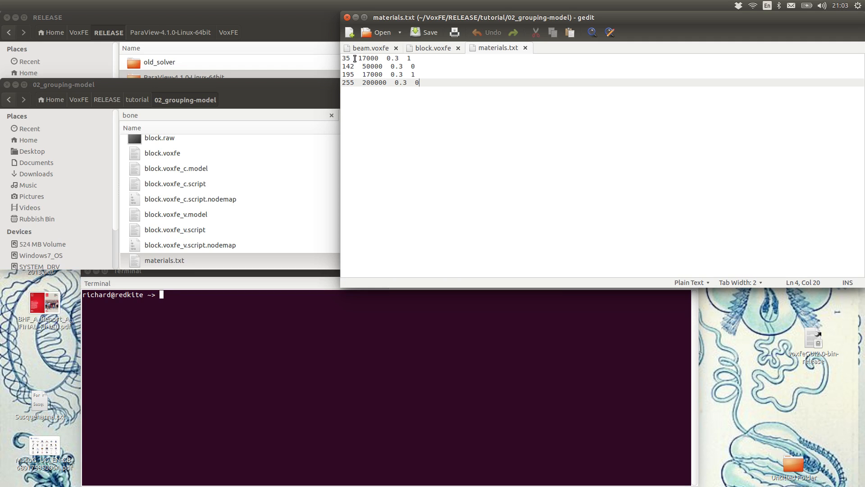
pyautogui.hotkey('alt', 'Tab')
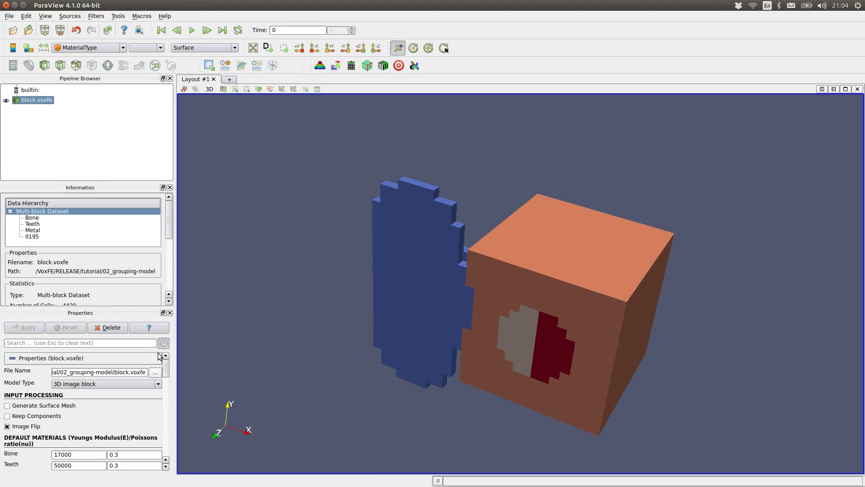
pyautogui.scroll(-3, 168, 378)
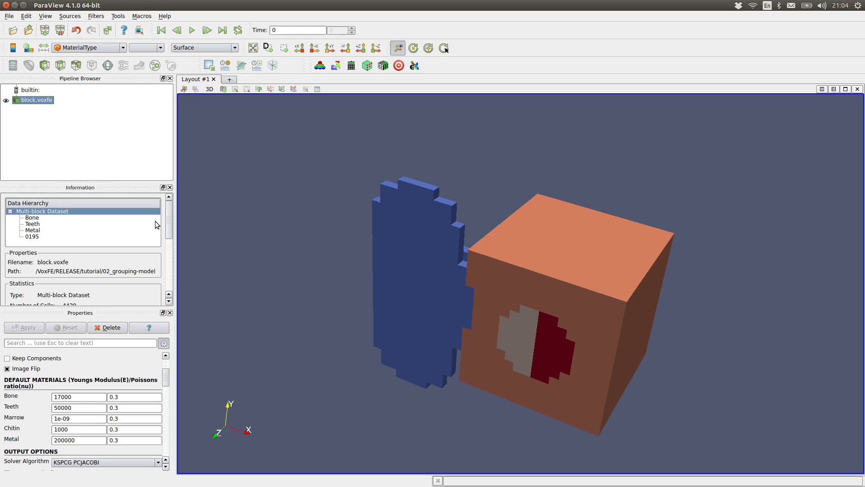
# Add an Extract Block filter to block.voxfe and extract only the Teeth and Metal blocks.
pyautogui.click(336, 66)
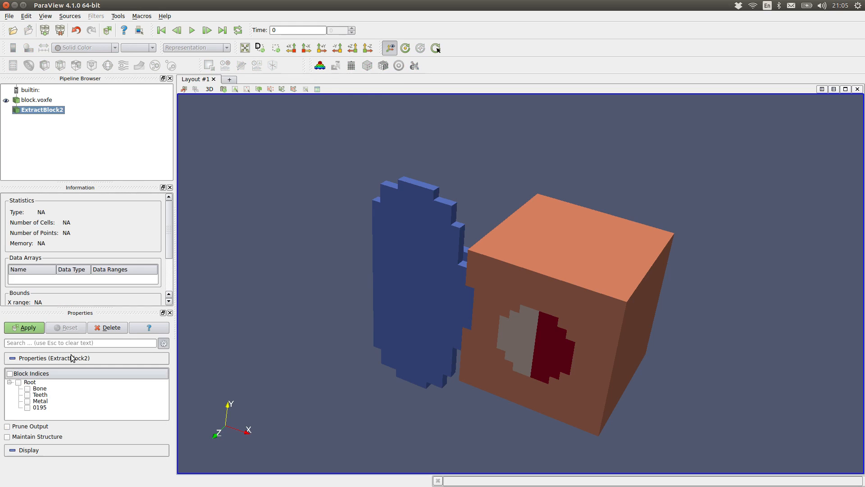
pyautogui.click(27, 395)
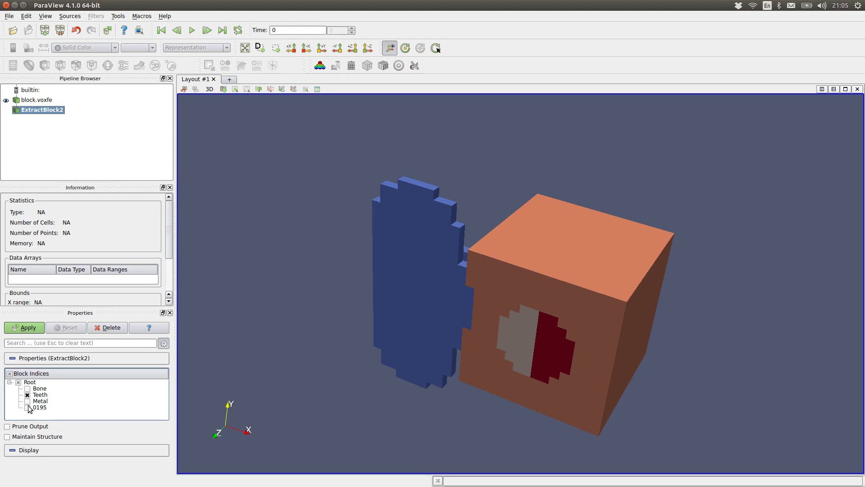
pyautogui.click(28, 401)
pyautogui.click(38, 332)
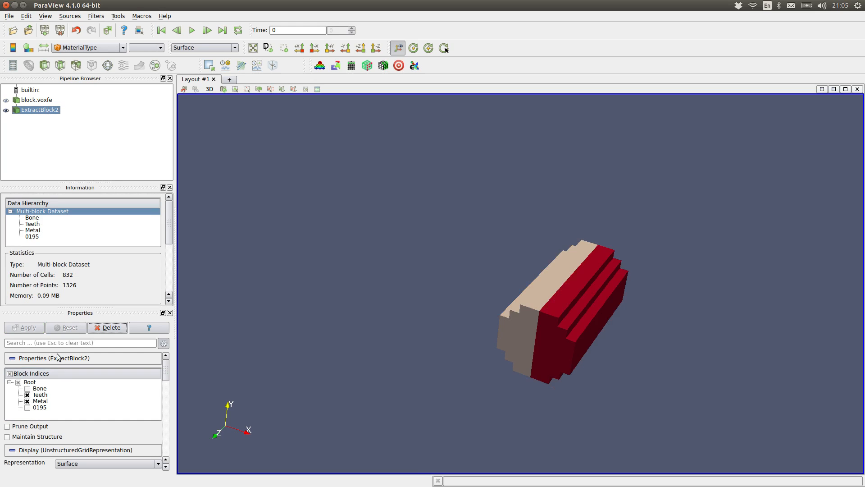
# Select visible surface points on the extracted Teeth and Metal cylinder, on its end face and along its stepped side.
pyautogui.moveTo(470, 335); pyautogui.dragTo(400, 201)
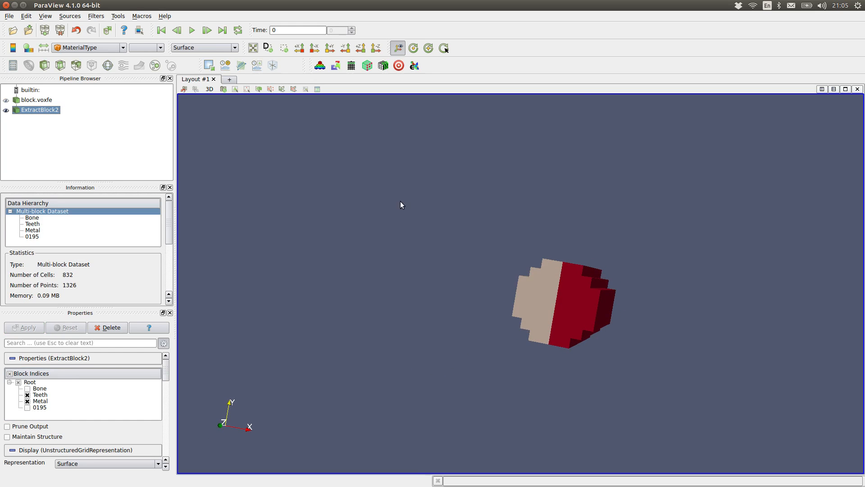
pyautogui.click(248, 89)
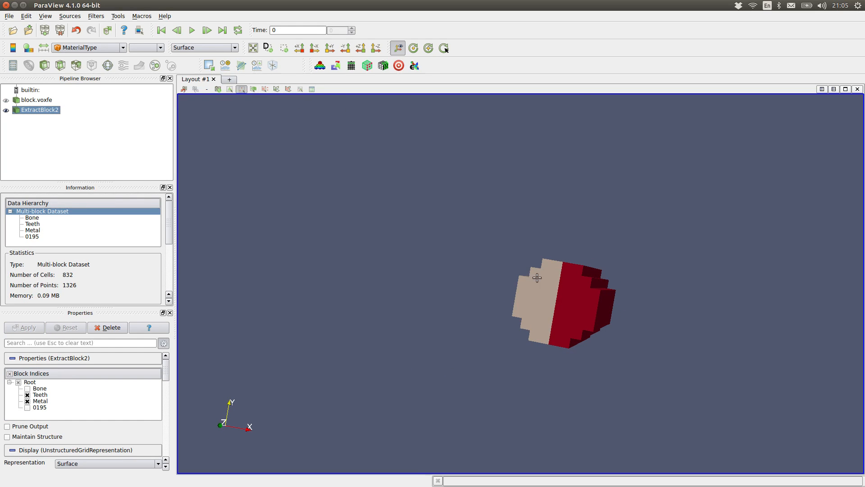
pyautogui.moveTo(538, 270); pyautogui.dragTo(582, 326)
pyautogui.moveTo(682, 375); pyautogui.dragTo(449, 333)
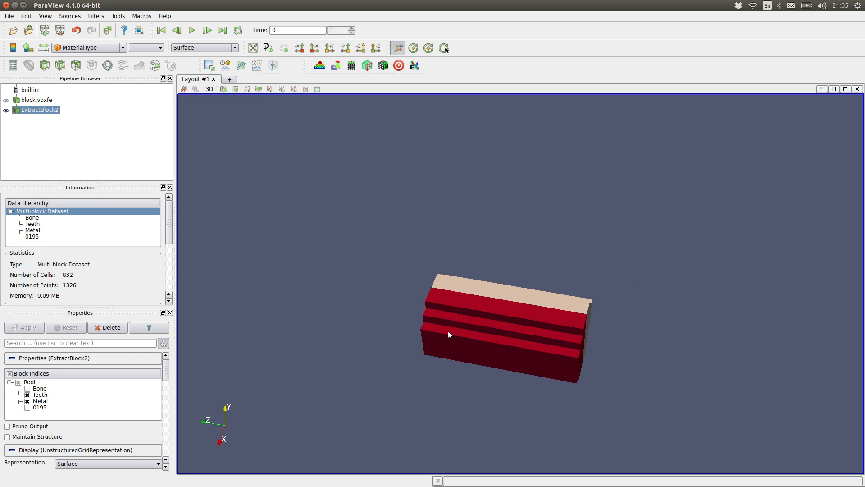
pyautogui.click(247, 88)
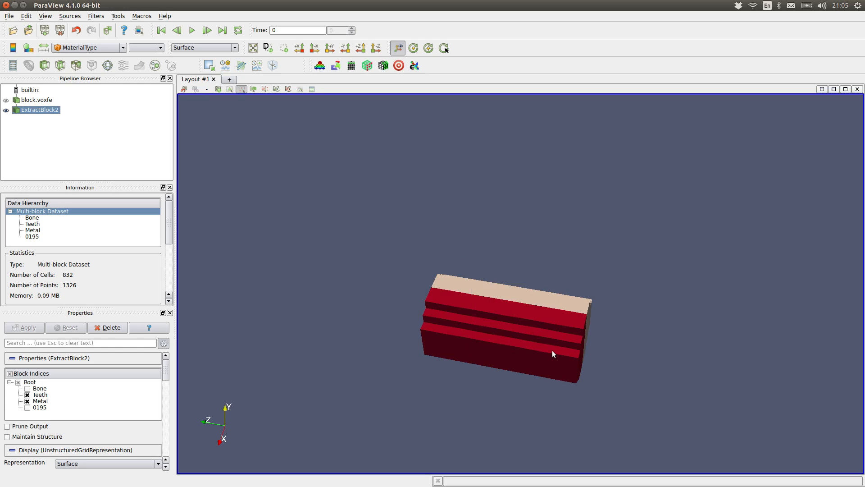
pyautogui.moveTo(553, 353); pyautogui.dragTo(470, 282)
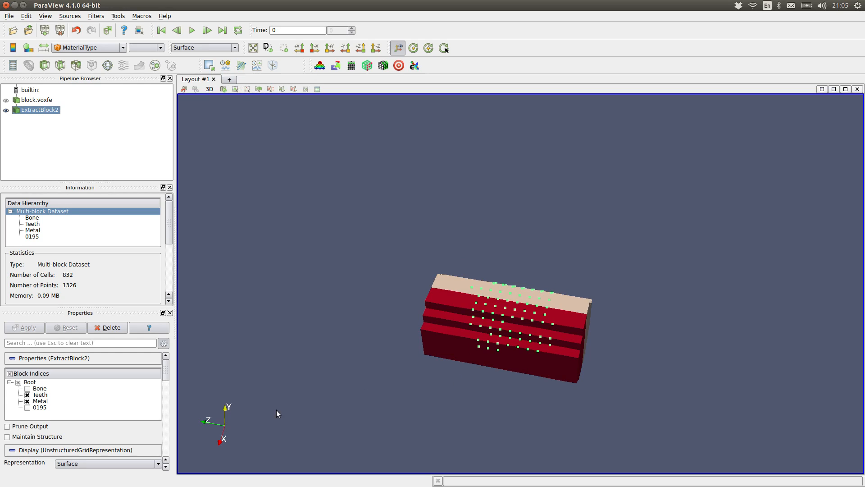
# Extract the Teeth block alone, and replace it with the Bone and 0195 blocks, applying each selection.
pyautogui.click(28, 402)
pyautogui.click(29, 328)
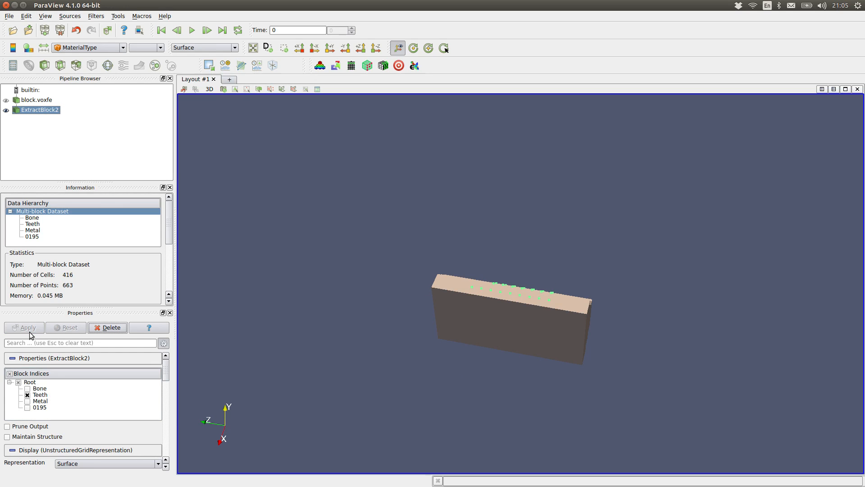
pyautogui.click(28, 389)
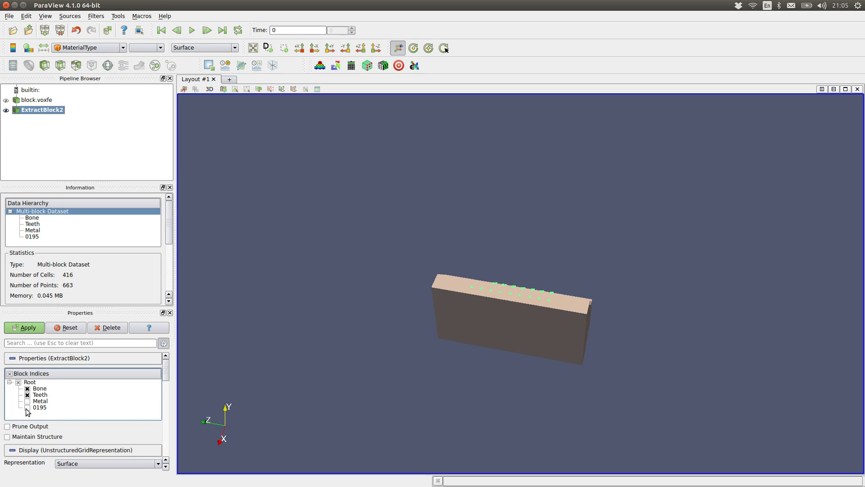
pyautogui.click(28, 407)
pyautogui.click(28, 395)
pyautogui.click(27, 328)
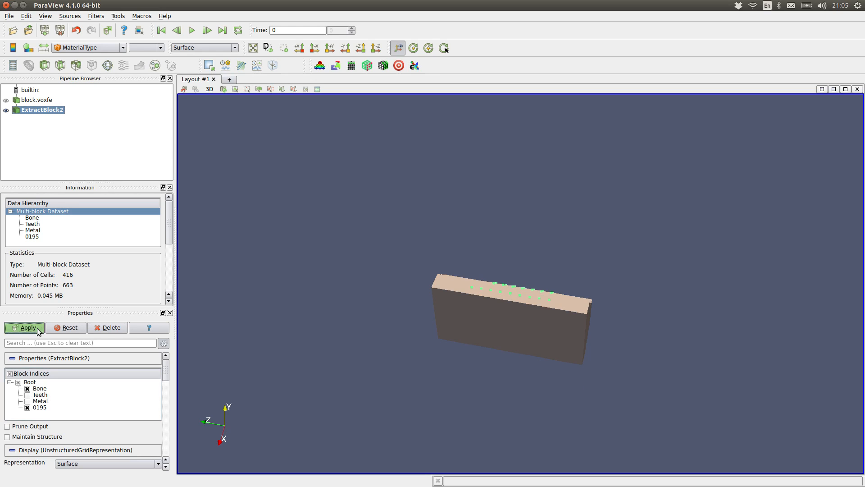
pyautogui.moveTo(374, 378); pyautogui.dragTo(547, 398)
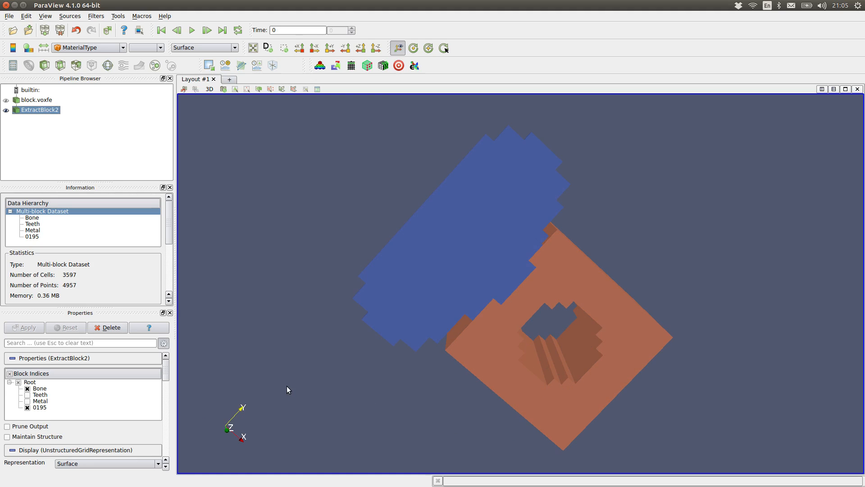
# Restrict the extraction to block 0195 only and examine the cube from several sides.
pyautogui.click(28, 388)
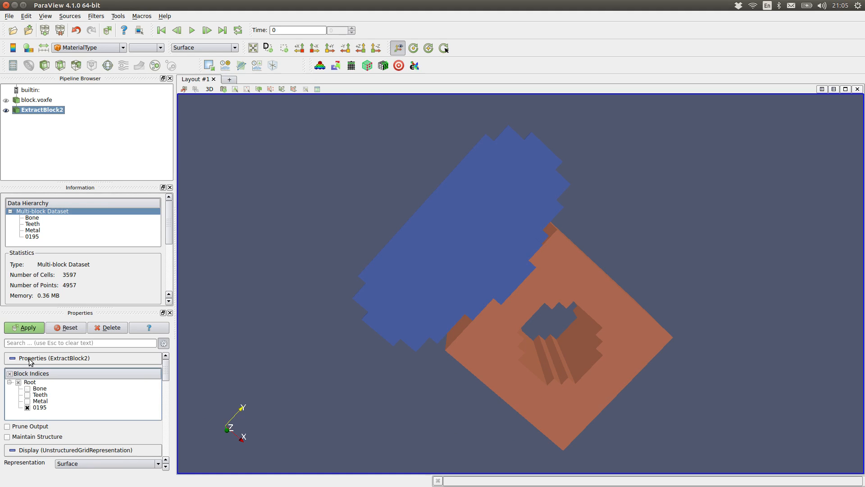
pyautogui.click(28, 330)
pyautogui.moveTo(539, 408); pyautogui.dragTo(389, 386)
pyautogui.moveTo(576, 393); pyautogui.dragTo(518, 430)
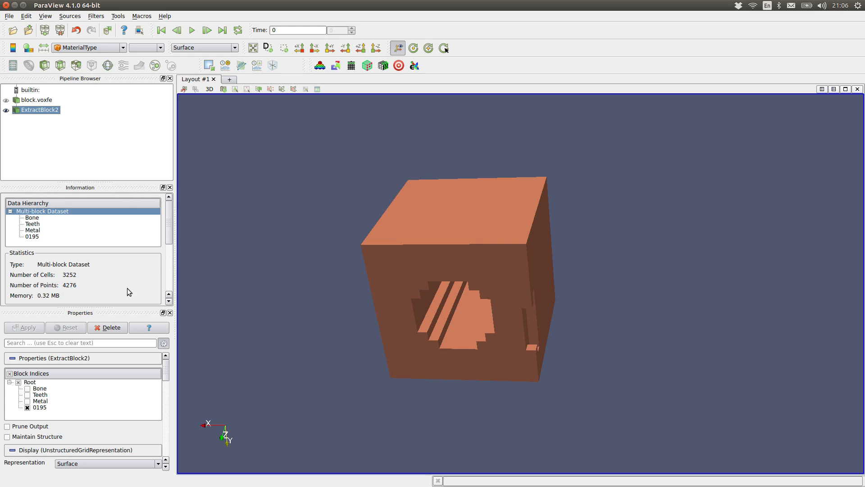
# Remove the block extraction and block.voxfe from the pipeline, and load horse-scan.voxfe from tutorial/03_intensity-mapping/bone as a VoxFE mesh.
pyautogui.click(110, 328)
pyautogui.click(110, 328)
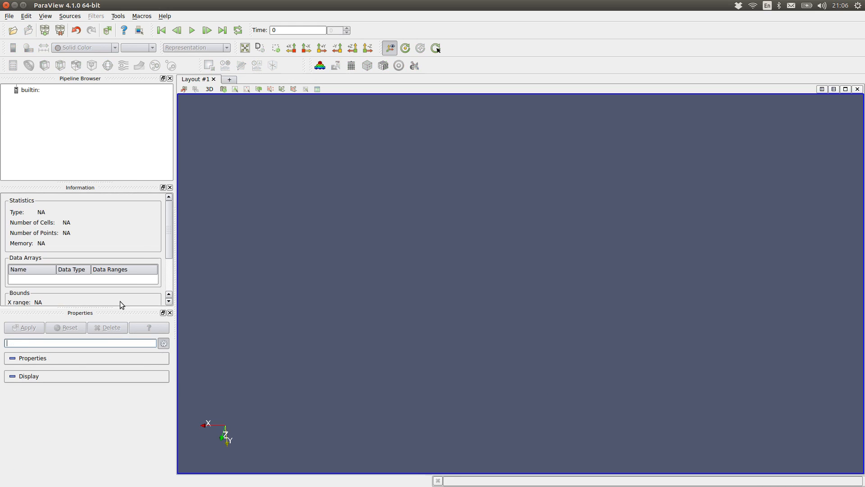
pyautogui.click(319, 67)
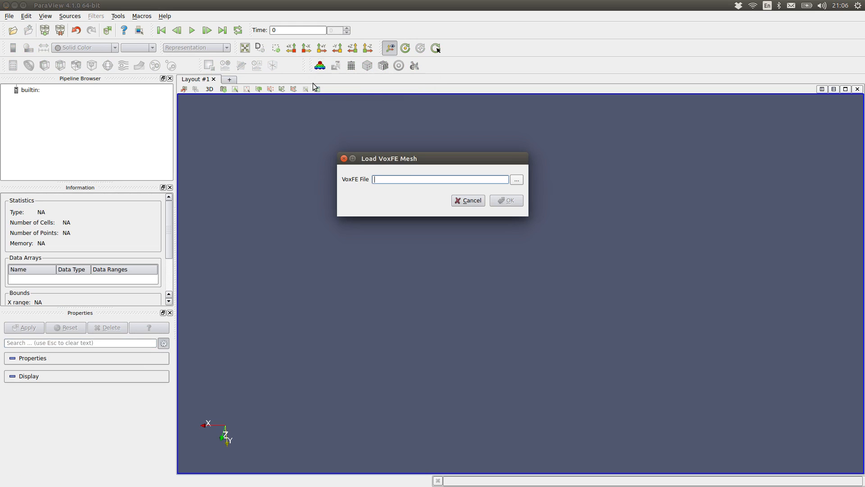
pyautogui.click(519, 179)
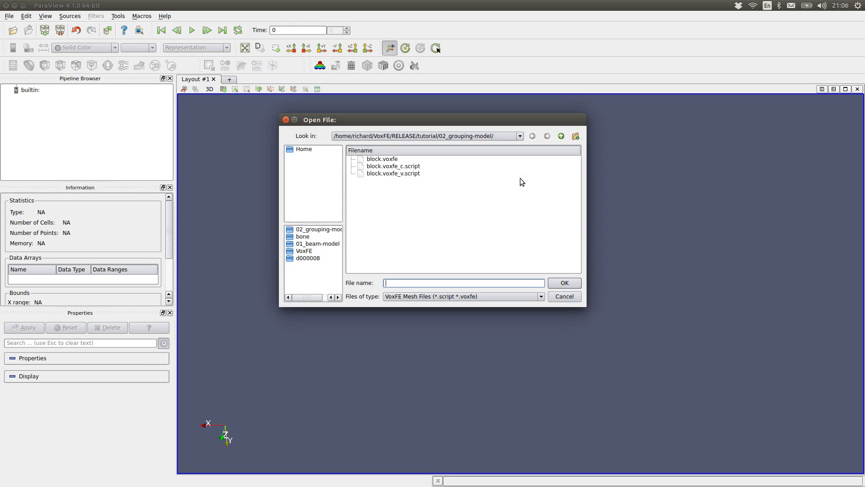
pyautogui.click(561, 136)
pyautogui.doubleClick(400, 173)
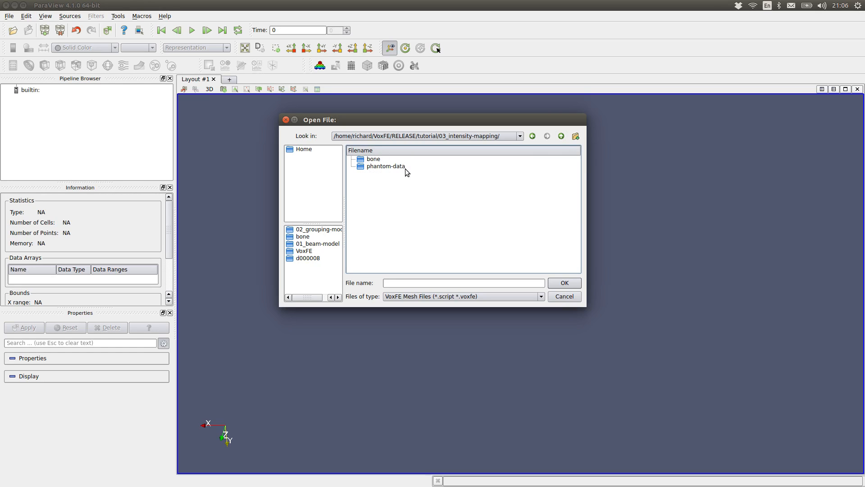
pyautogui.doubleClick(375, 159)
pyautogui.click(401, 166)
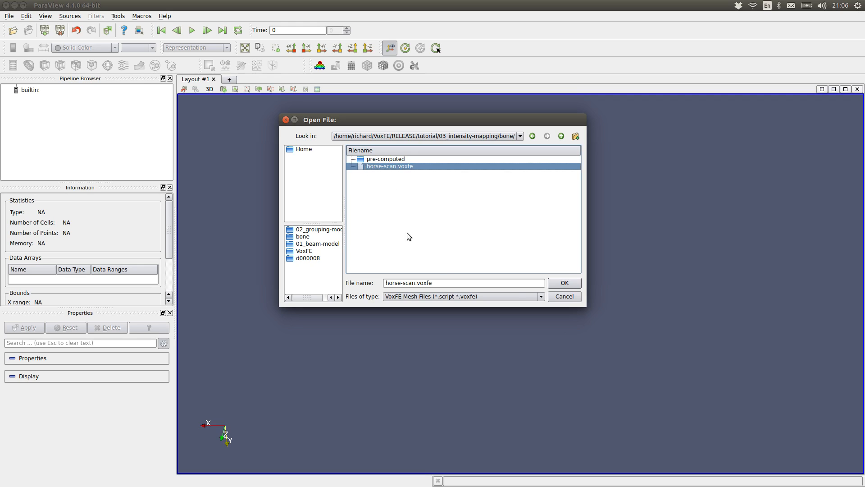
pyautogui.click(567, 285)
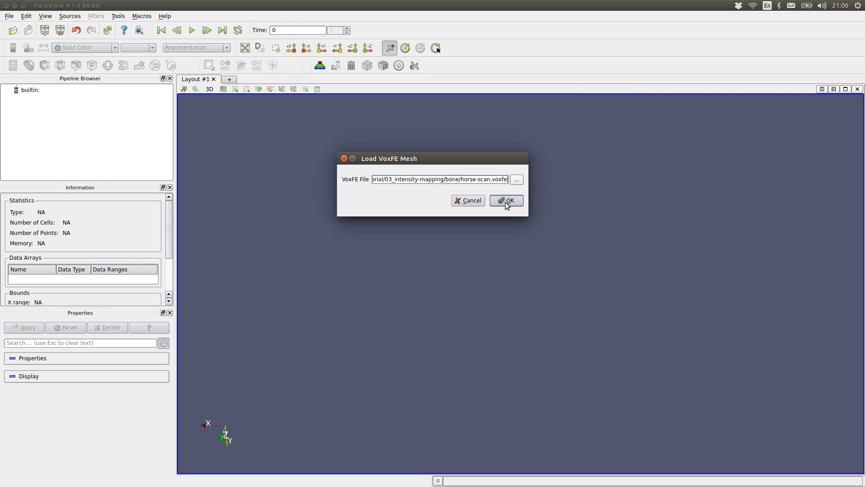
pyautogui.click(507, 201)
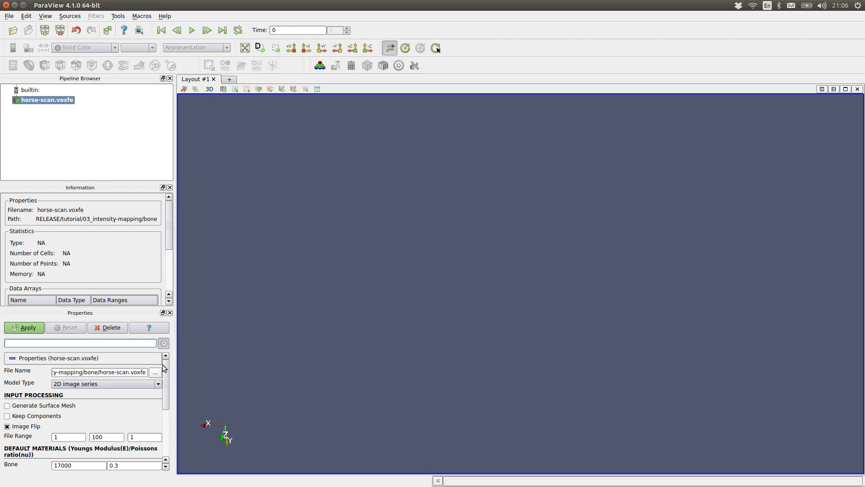
# Set the model type of horse-scan.voxfe to Intensity map/2D series and its file range to 0–20.
pyautogui.moveTo(166, 366)
pyautogui.mouseDown()
pyautogui.moveTo(166, 384)
pyautogui.moveTo(169, 373)
pyautogui.mouseUp()
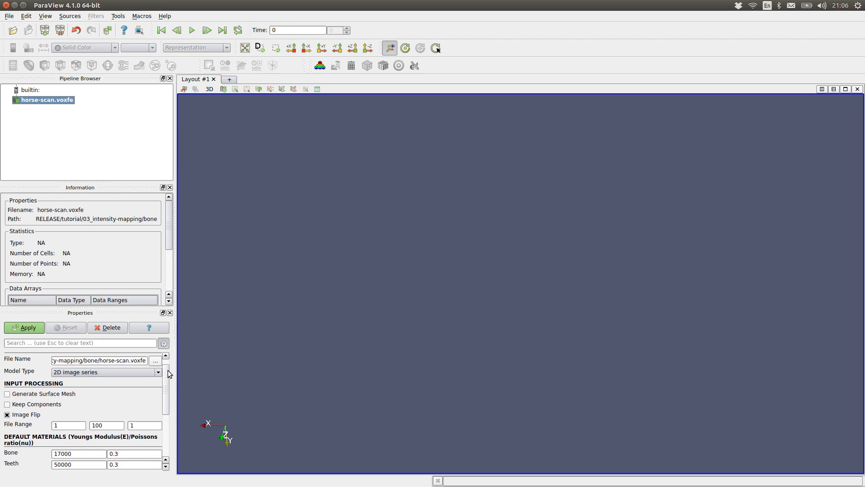
pyautogui.click(157, 372)
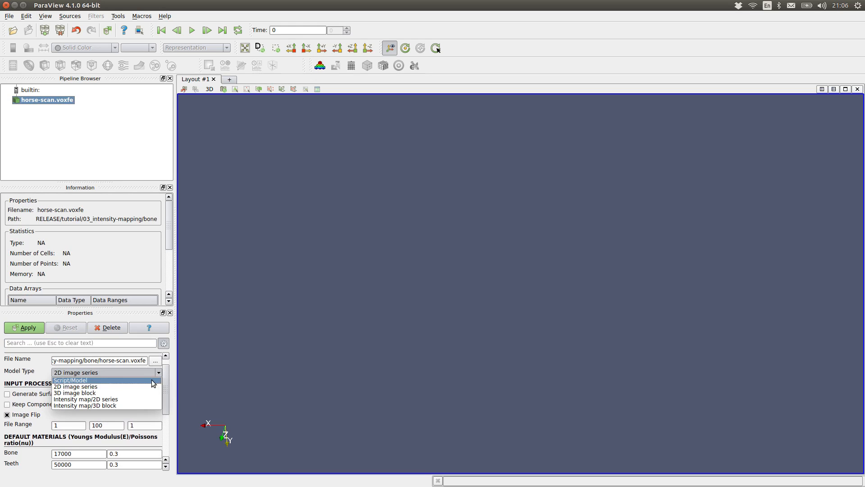
pyautogui.click(147, 398)
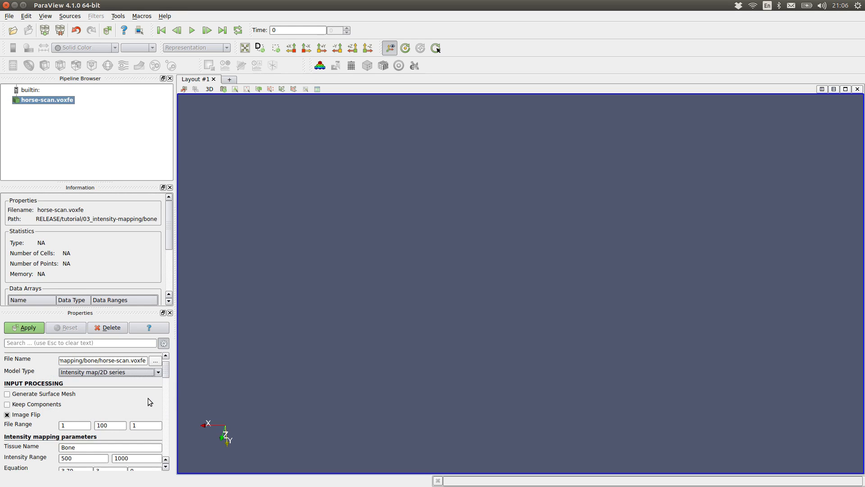
pyautogui.click(74, 426)
pyautogui.write('0')
pyautogui.press('Tab')
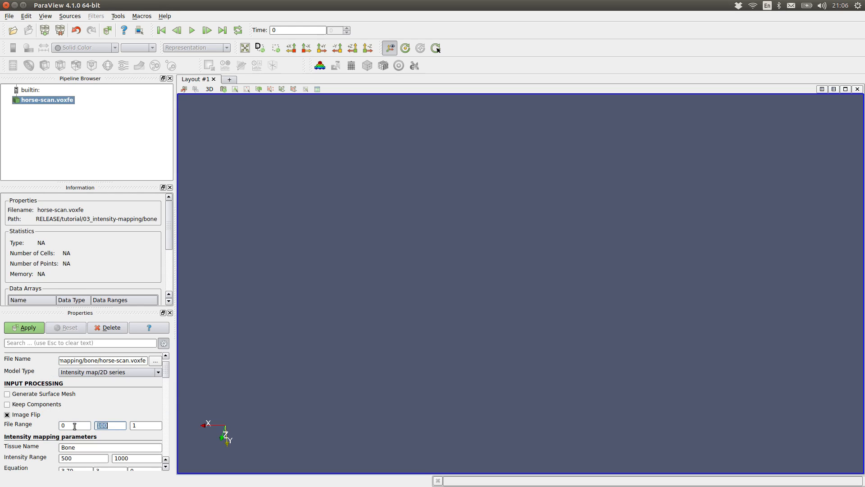
pyautogui.write('20')
# Set the intensity range of the Bone tissue mapping to 115–180.
pyautogui.moveTo(166, 372); pyautogui.dragTo(166, 379)
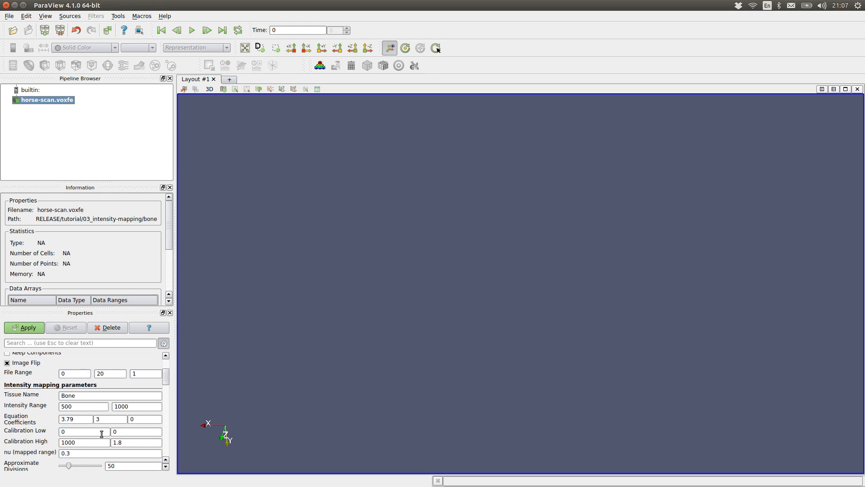
pyautogui.click(83, 407)
pyautogui.press('BackSpace')
pyautogui.press('BackSpace')
pyautogui.write('115')
pyautogui.press('Tab')
pyautogui.write('180')
# Set the first equation coefficient of the Bone intensity mapping to 379.
pyautogui.press('Tab')
pyautogui.press('Right')
pyautogui.press('BackSpace')
pyautogui.press('Tab')
pyautogui.press('Tab')
pyautogui.press('Tab')
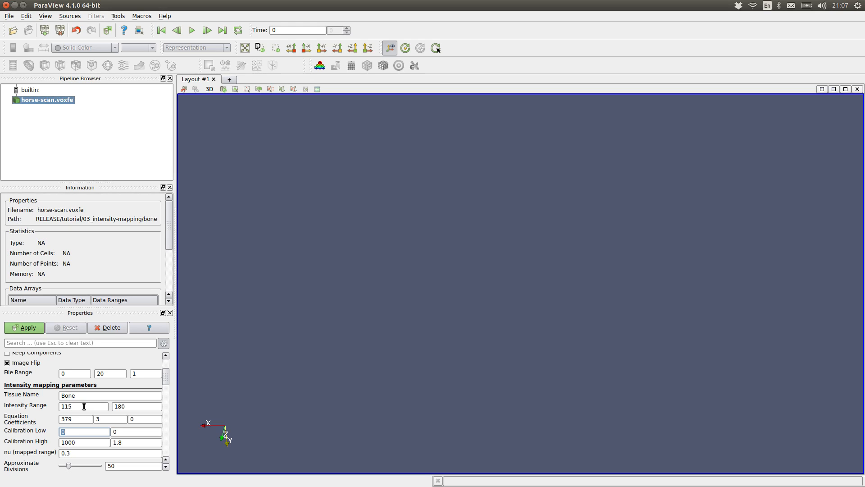
# Set the low calibration point to intensity 103 and value 1.2021.
pyautogui.click(75, 432)
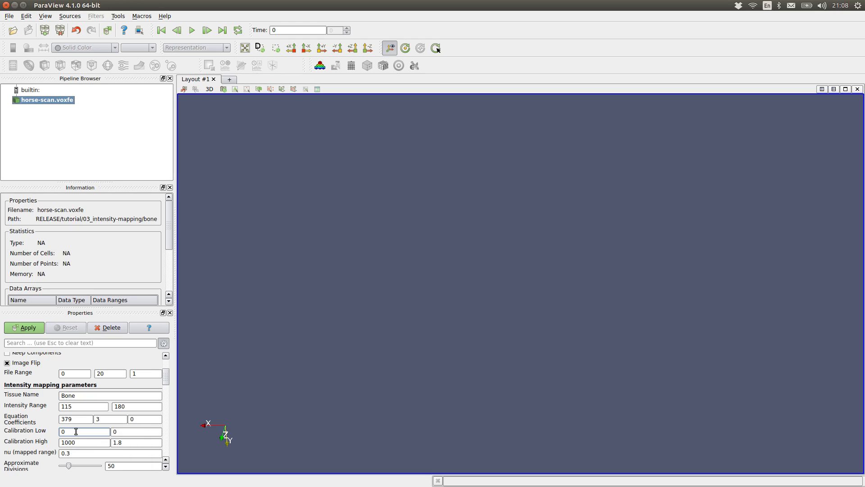
pyautogui.press('BackSpace')
pyautogui.write('103')
pyautogui.press('Tab')
pyautogui.write('1.2021')
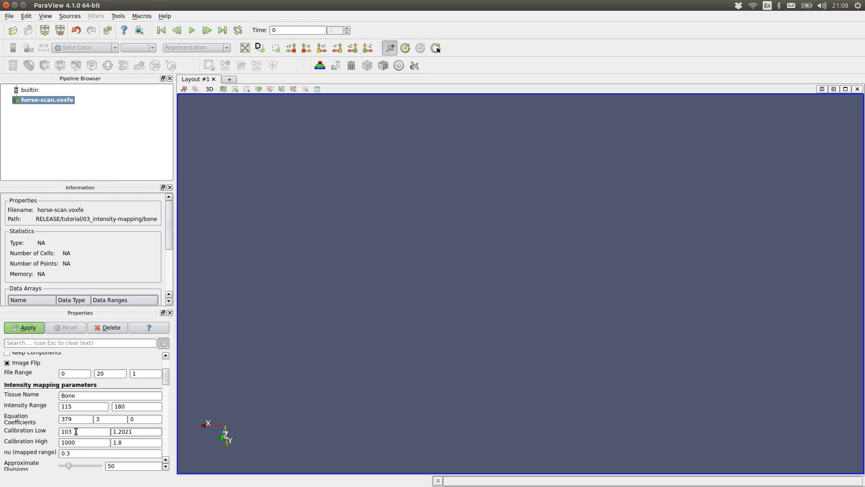
# Set the high calibration point to intensity 136 and value 1.9033.
pyautogui.press('Tab')
pyautogui.write('136')
pyautogui.press('Tab')
pyautogui.write('1.9033')
pyautogui.press('Tab')
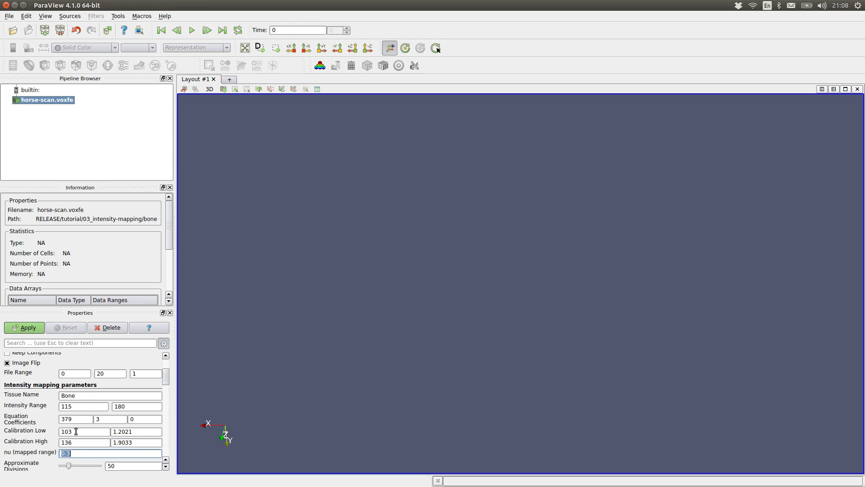
# Set the intensity range of the first other mapped material to 101–114.
pyautogui.press('Tab')
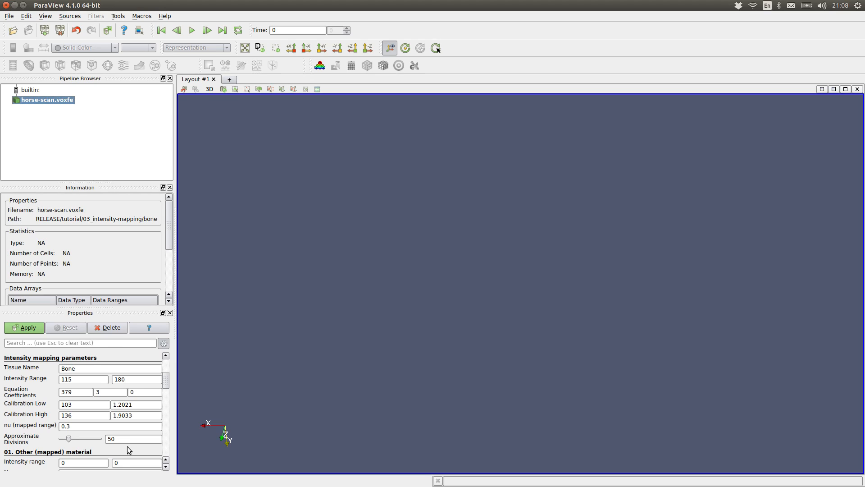
pyautogui.scroll(-1, 128, 449)
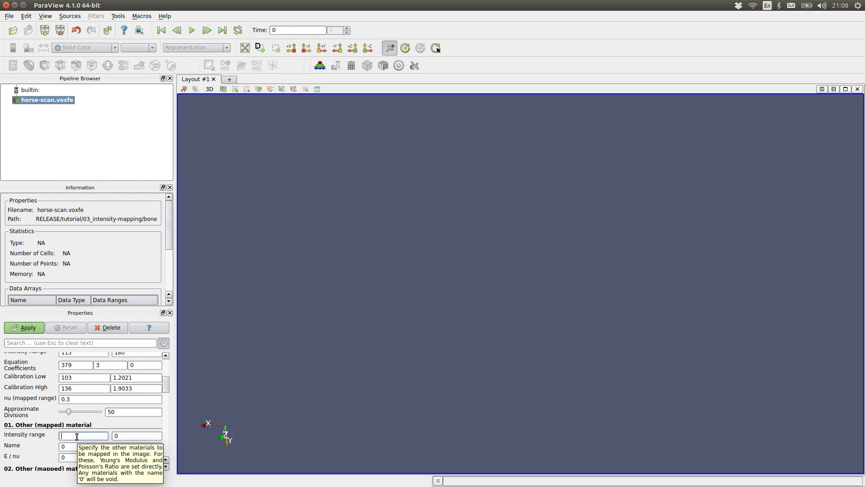
pyautogui.write('01')
pyautogui.press('Tab')
pyautogui.write('114')
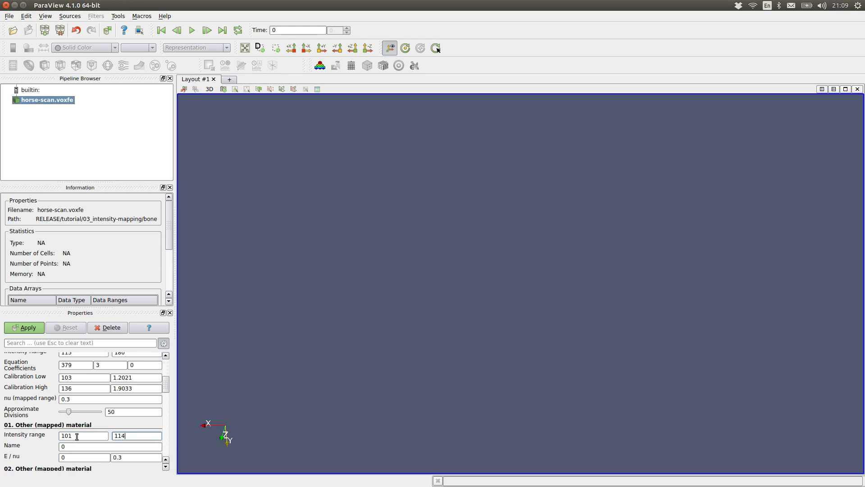
# Name the first other mapped material Marrow and set its Young's modulus to 0.1.
pyautogui.press('Tab')
pyautogui.write('Ma')
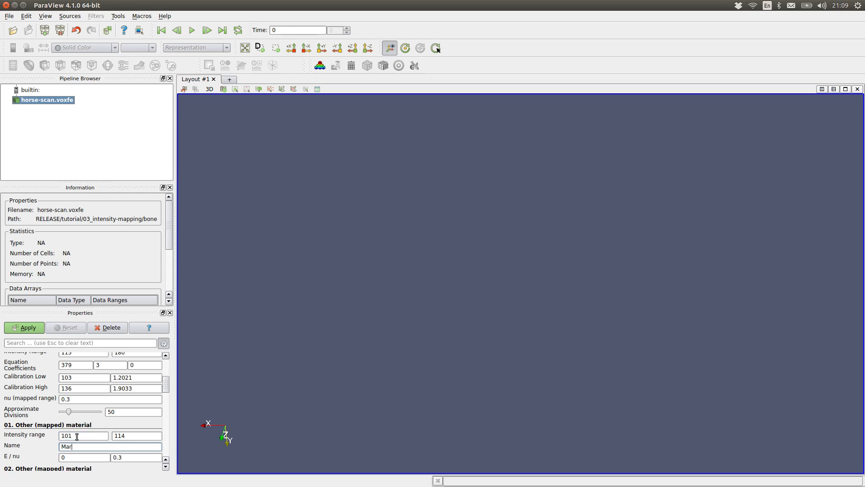
pyautogui.write('rrow')
pyautogui.press('Tab')
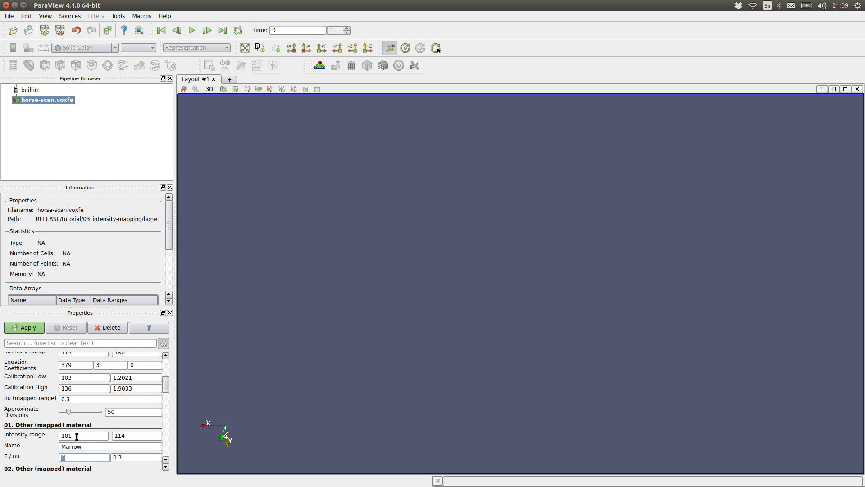
pyautogui.write('0.1')
# Set the intensity range of the second other mapped material to 80–100.
pyautogui.scroll(-2, 77, 436)
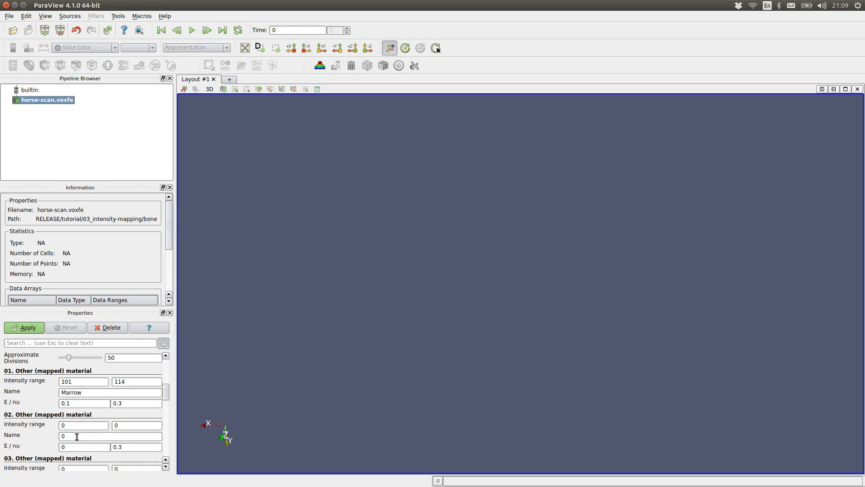
pyautogui.click(83, 427)
pyautogui.press('BackSpace')
pyautogui.write('80')
pyautogui.press('Tab')
pyautogui.write('100')
# Name the second other mapped material Air and set its Young's modulus to 0.00000001.
pyautogui.press('Tab')
pyautogui.write('A')
pyautogui.press('Tab')
pyautogui.write('0')
pyautogui.write('00000001')
# Set the intensity range of the third other mapped material to 181–1000.
pyautogui.scroll(-3, 83, 426)
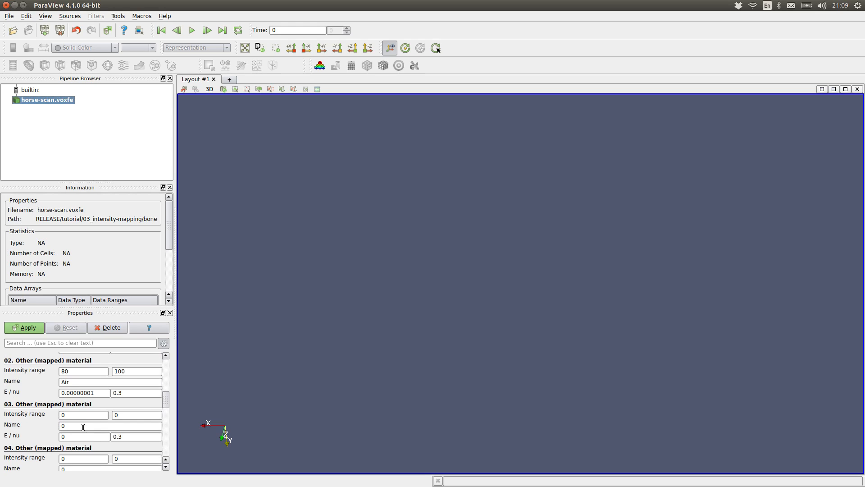
pyautogui.click(82, 414)
pyautogui.press('BackSpace')
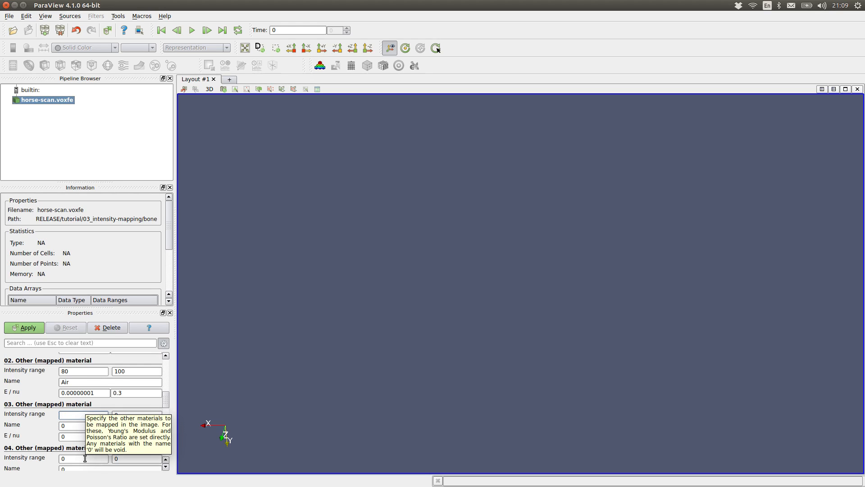
pyautogui.write('181')
pyautogui.press('Tab')
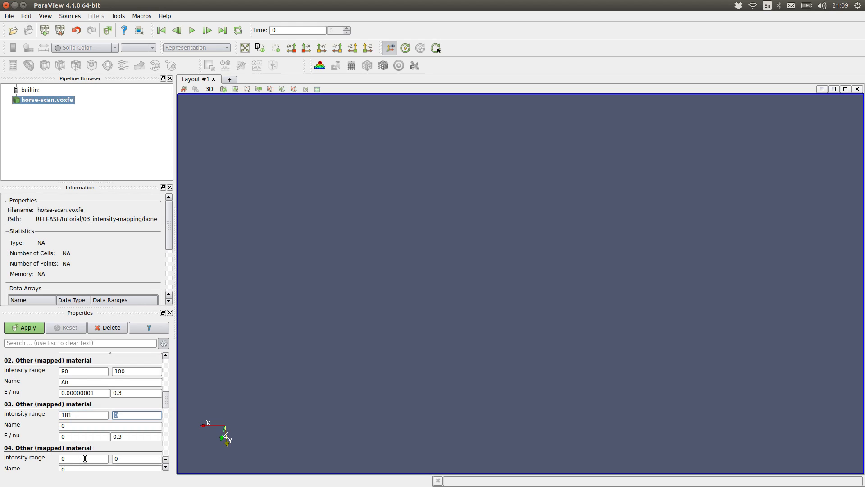
pyautogui.write('1000')
# Name the third other mapped material Metal and set its Young's modulus to 200000.
pyautogui.press('Tab')
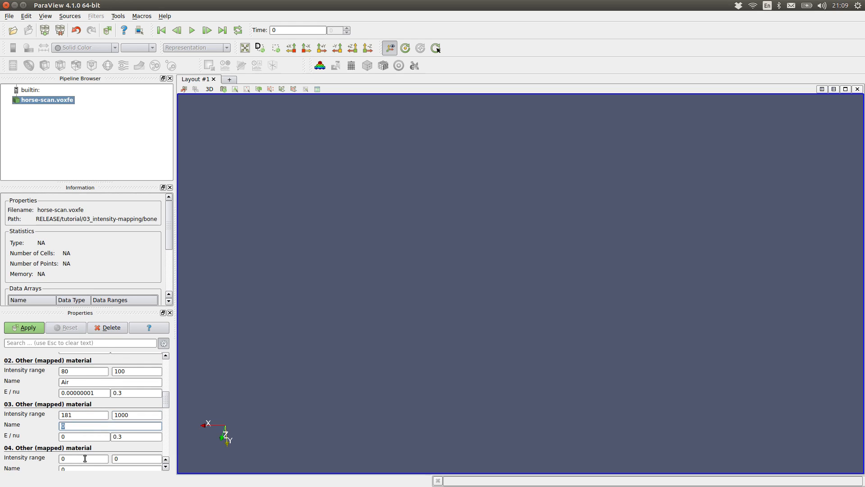
pyautogui.write('Metal')
pyautogui.press('Tab')
pyautogui.write('2')
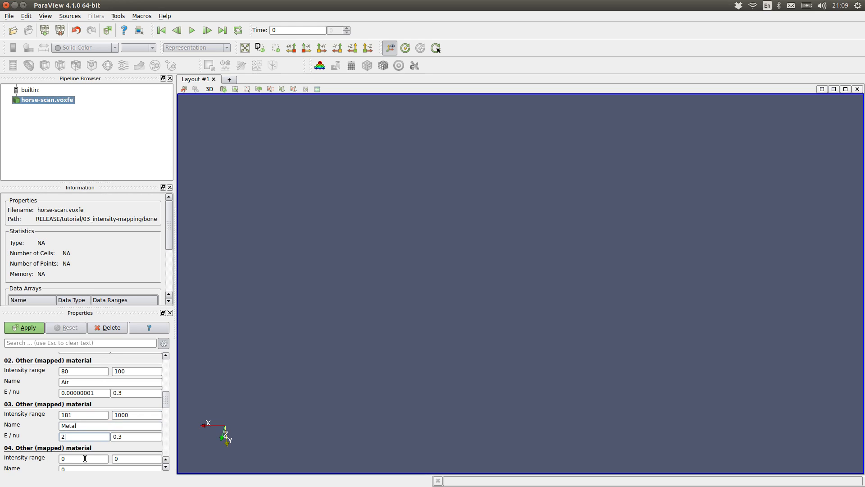
pyautogui.write('00000')
pyautogui.press('Tab')
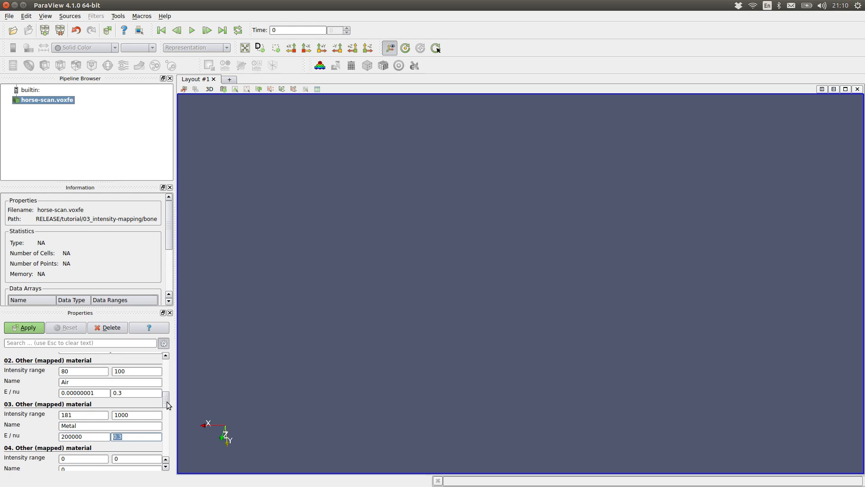
# Check the mapped material entries and apply the settings to load horse-scan.voxfe.
pyautogui.scroll(2, 168, 397)
pyautogui.moveTo(168, 397)
pyautogui.mouseDown()
pyautogui.moveTo(168, 371)
pyautogui.moveTo(164, 399)
pyautogui.mouseUp()
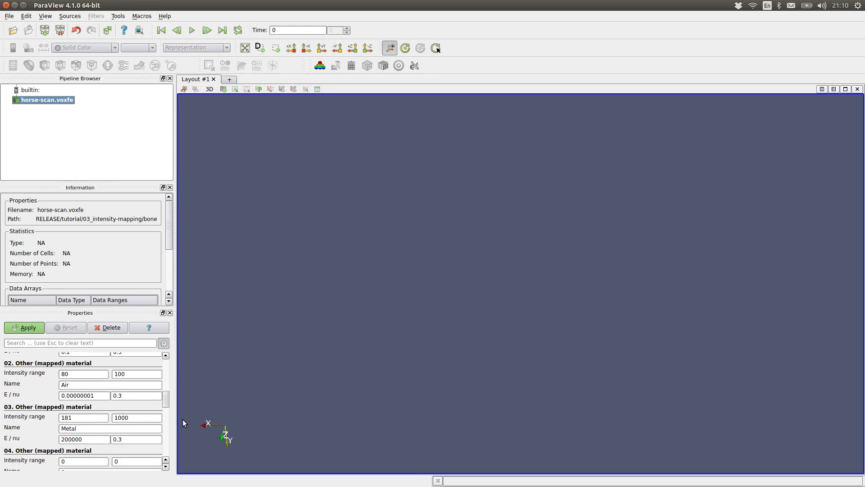
pyautogui.click(28, 329)
# Switch to the file manager and open bonewithphantomtiffs0215.tif from the 03_intensity-mapping/phantom-data folder in Image Viewer.
pyautogui.hotkey('ctrl', 'alt', 'Right')
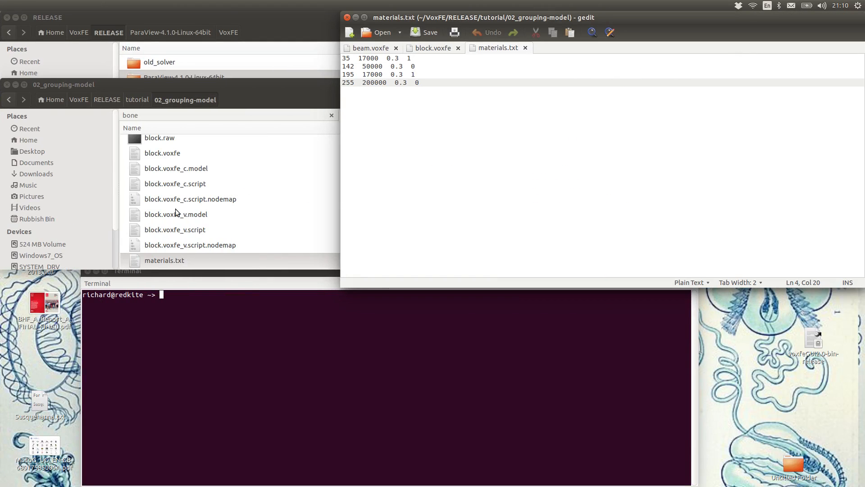
pyautogui.click(147, 96)
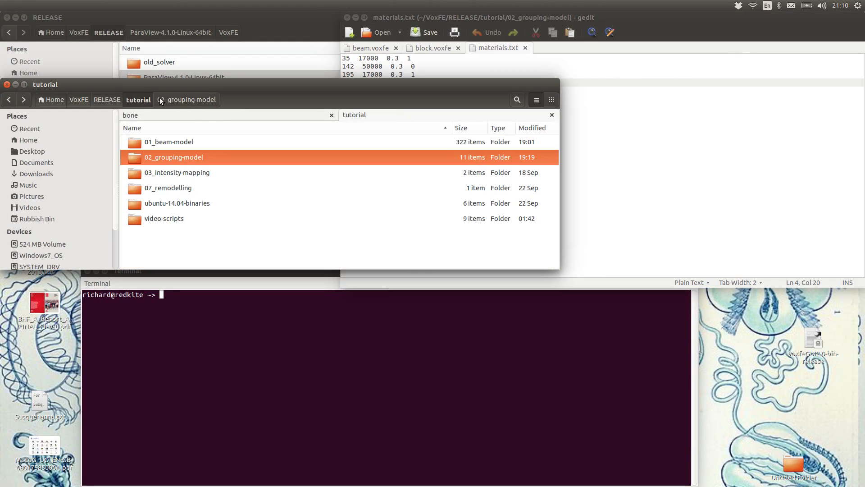
pyautogui.doubleClick(172, 170)
pyautogui.doubleClick(163, 157)
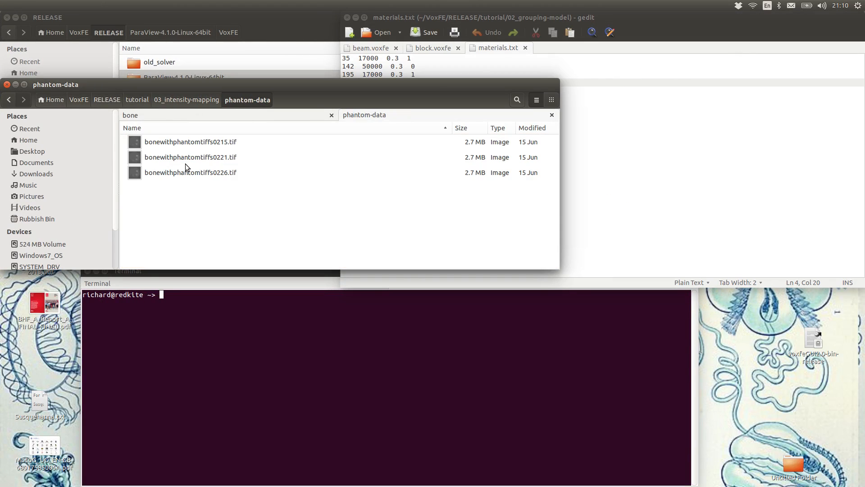
pyautogui.rightClick(191, 142)
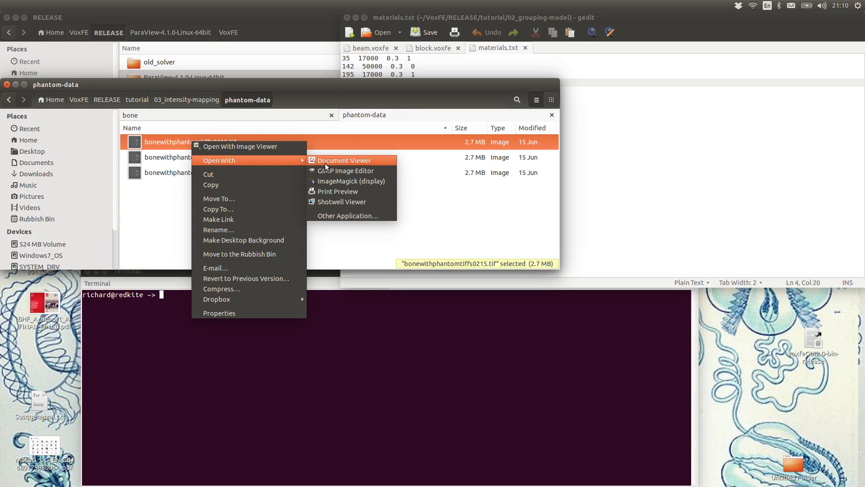
pyautogui.click(273, 146)
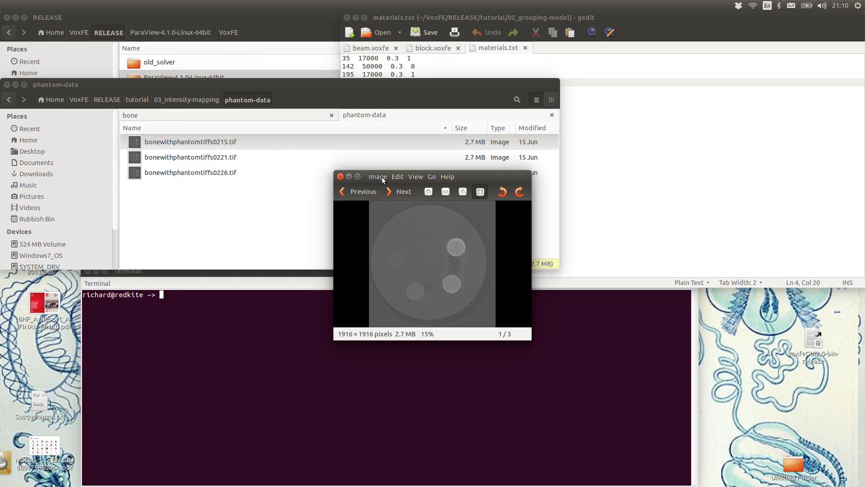
# Enlarge the image viewer window and examine the calibration phantom's circular inserts in bonewithphantomtiffs0215.tif.
pyautogui.moveTo(383, 177); pyautogui.dragTo(218, 101)
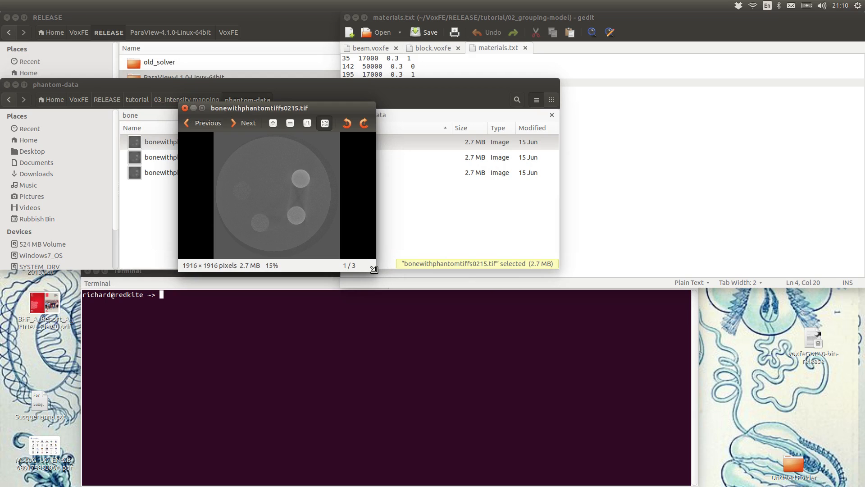
pyautogui.moveTo(376, 270); pyautogui.dragTo(609, 467)
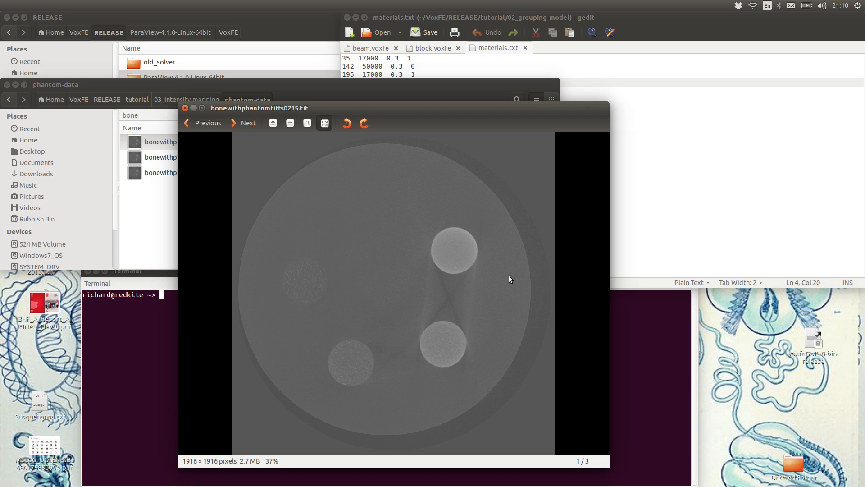
pyautogui.scroll(3, 469, 256)
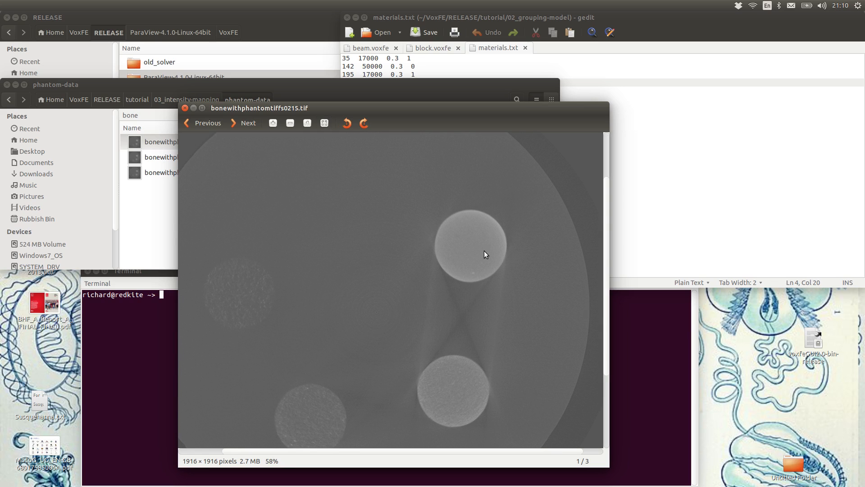
pyautogui.scroll(-3, 488, 247)
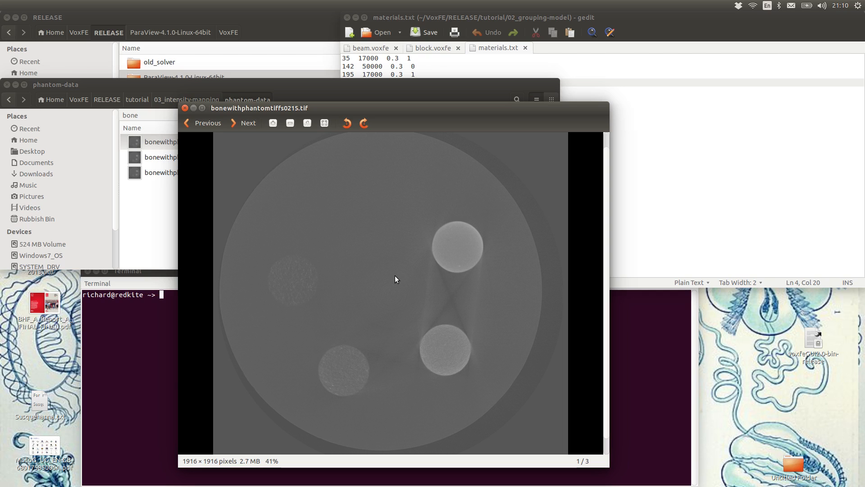
pyautogui.scroll(-1, 395, 276)
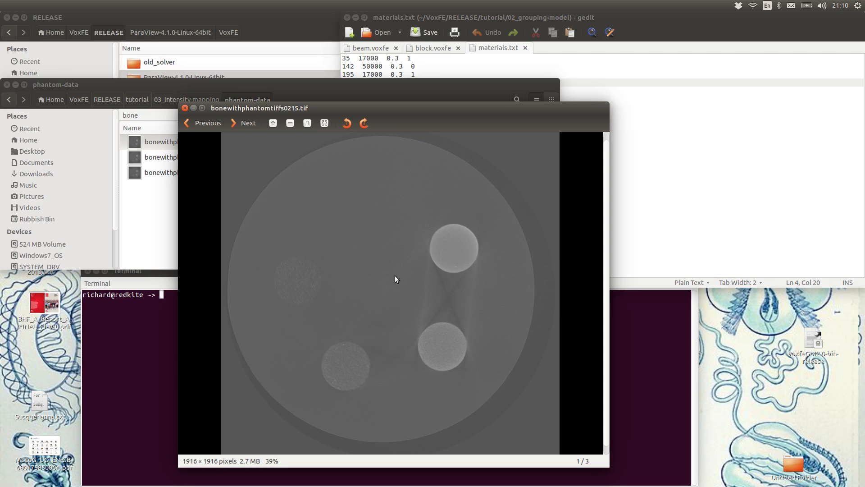
# Move the phantom image aside and open horse-scan0000.tif from the 03_intensity-mapping/bone folder in Image Viewer.
pyautogui.moveTo(267, 110); pyautogui.dragTo(464, 111)
pyautogui.click(182, 98)
pyautogui.doubleClick(153, 142)
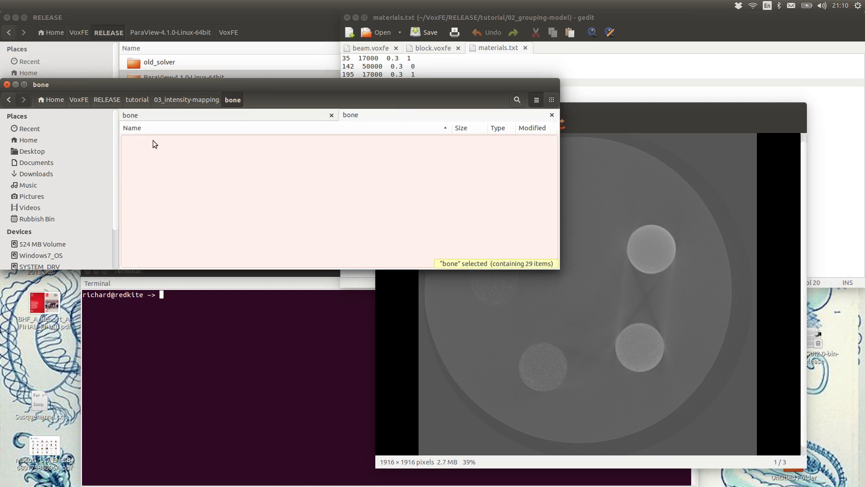
pyautogui.rightClick(186, 220)
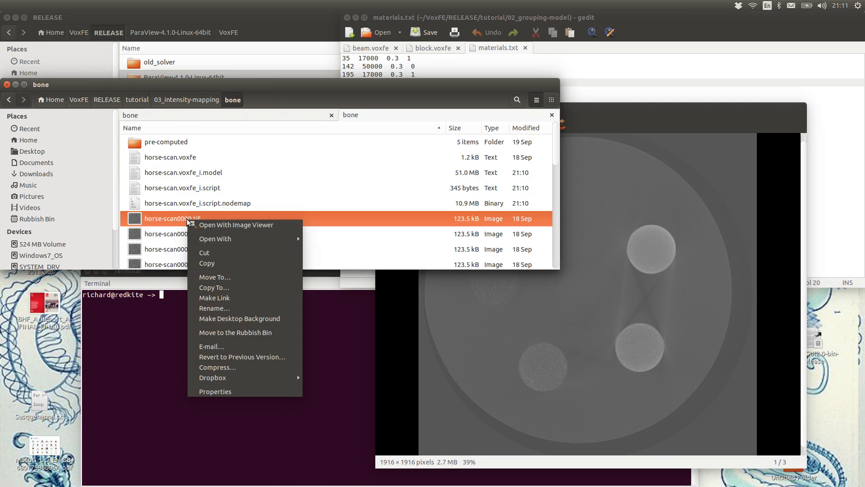
pyautogui.moveTo(257, 245)
pyautogui.click(258, 225)
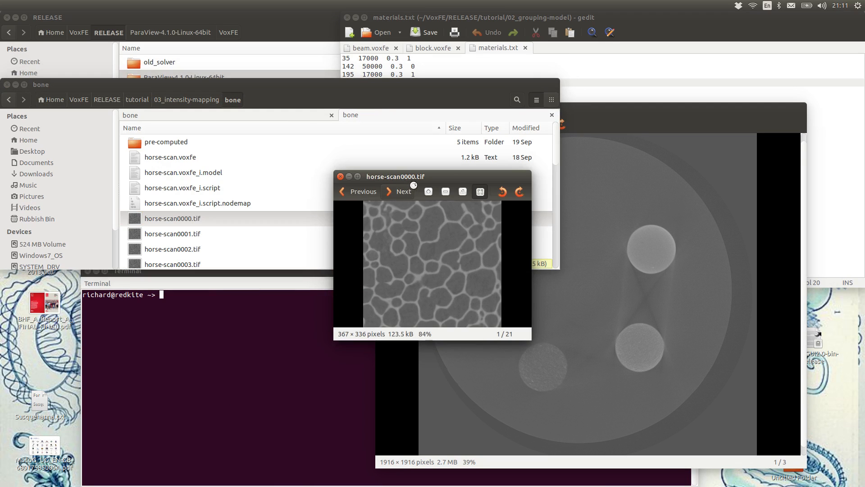
# Enlarge the horse-scan0000.tif viewer window and examine the trabecular bone structure in close-up.
pyautogui.moveTo(407, 173); pyautogui.dragTo(210, 83)
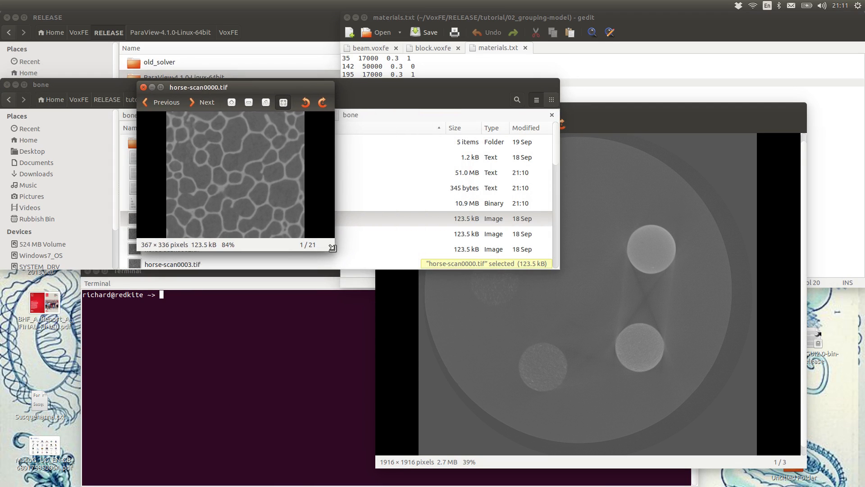
pyautogui.moveTo(346, 259); pyautogui.dragTo(585, 467)
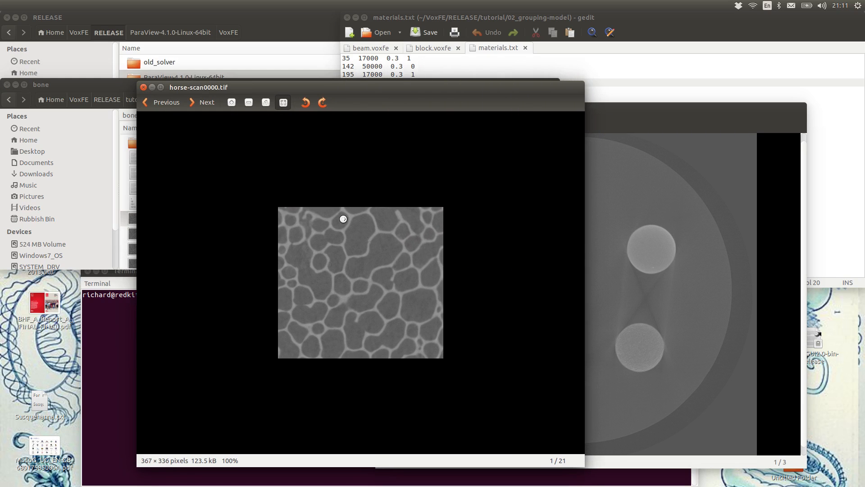
pyautogui.click(232, 103)
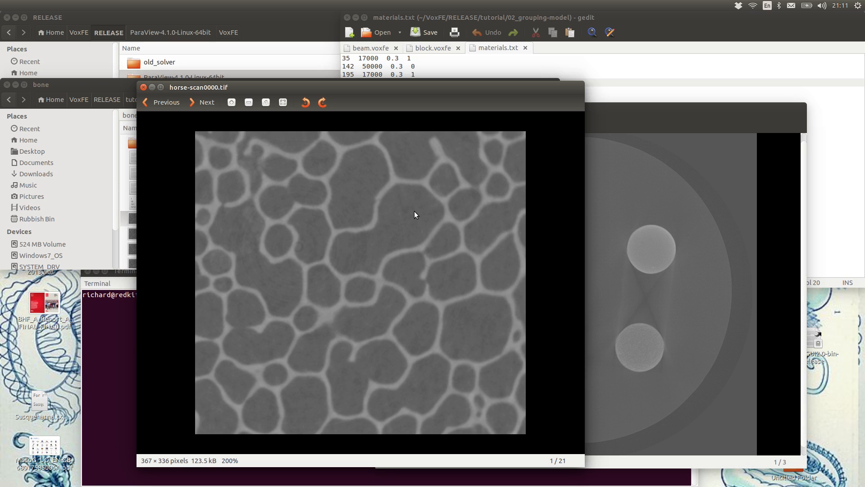
pyautogui.scroll(5, 415, 211)
pyautogui.scroll(1, 415, 212)
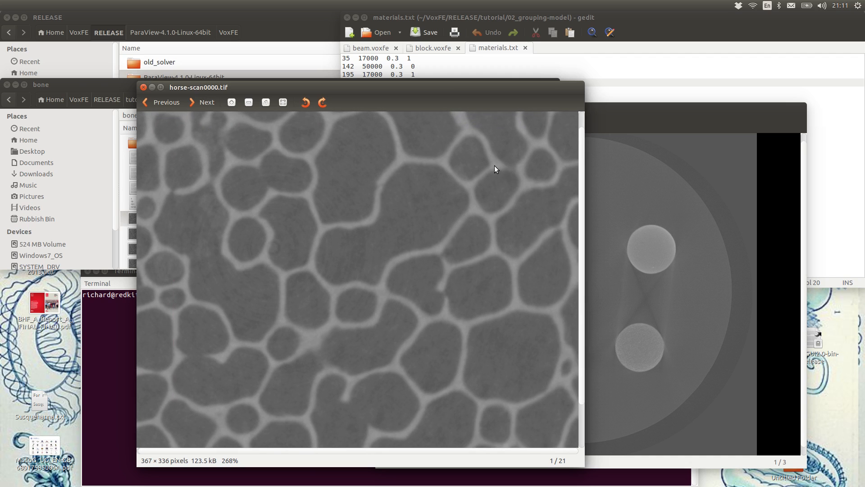
pyautogui.scroll(-2, 456, 274)
pyautogui.scroll(2, 457, 274)
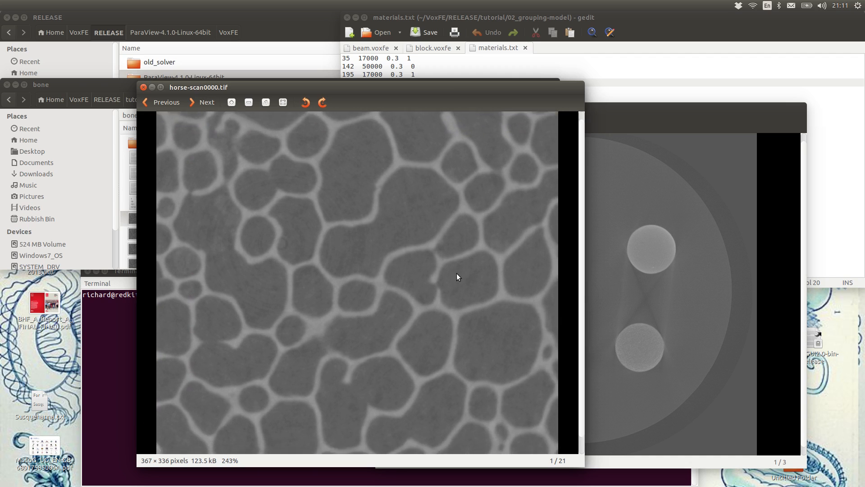
pyautogui.scroll(-5, 457, 273)
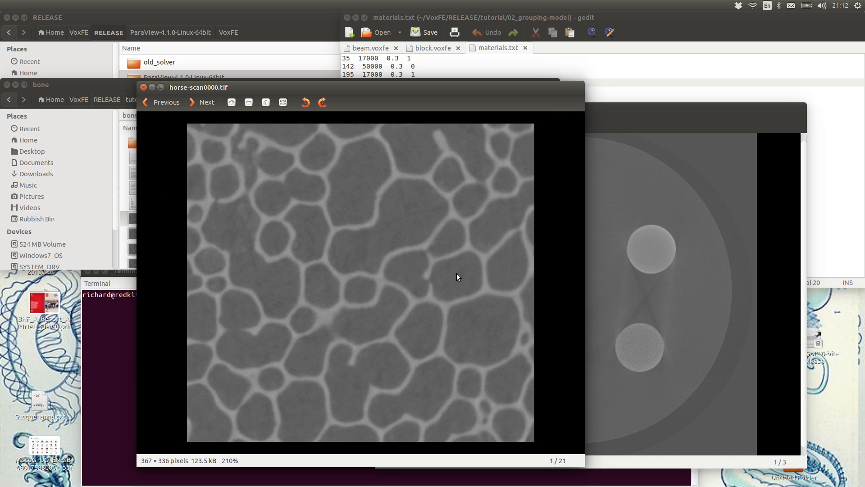
# Arrange the bone and phantom images for comparison and open horse-scan.voxfe from the bone folder in gedit.
pyautogui.moveTo(487, 89); pyautogui.dragTo(464, 103)
pyautogui.click(605, 108)
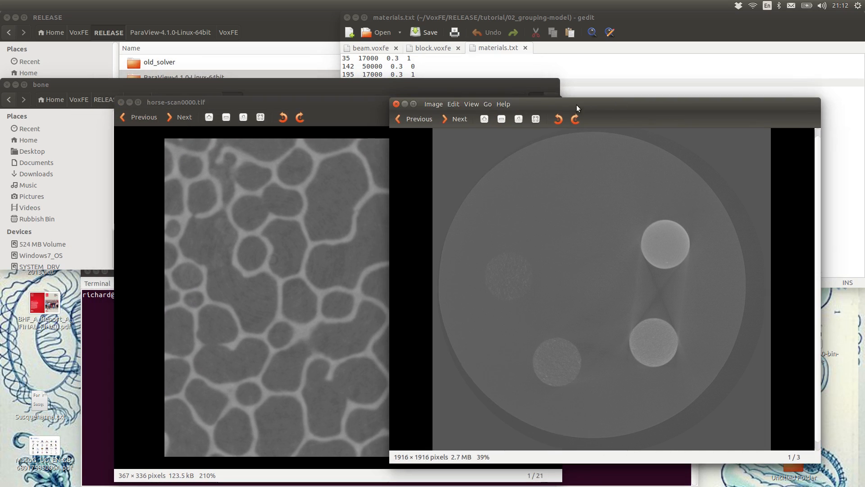
pyautogui.click(168, 87)
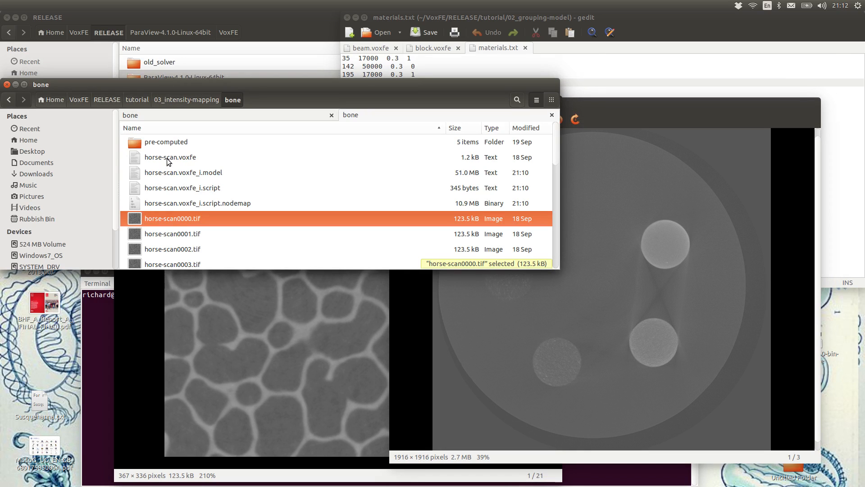
pyautogui.moveTo(169, 159); pyautogui.dragTo(480, 73)
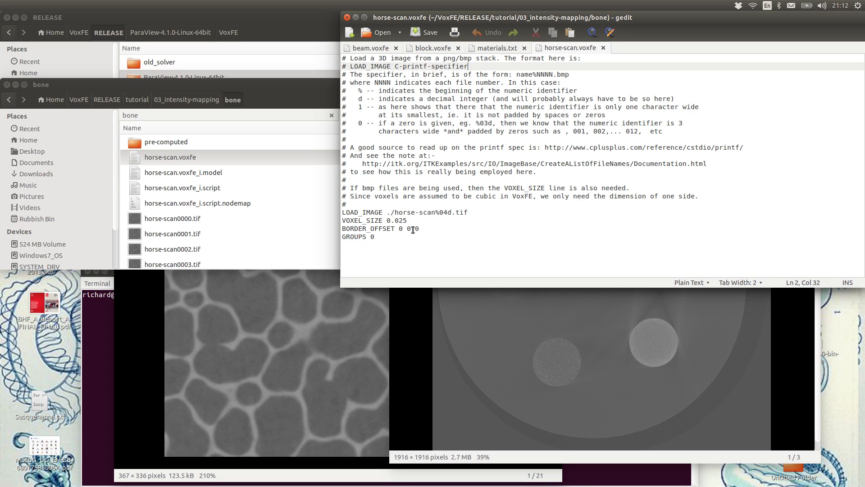
# Switch to ParaView and extract only the Bone block from the horse-scan.voxfe model.
pyautogui.hotkey('alt', 'Tab')
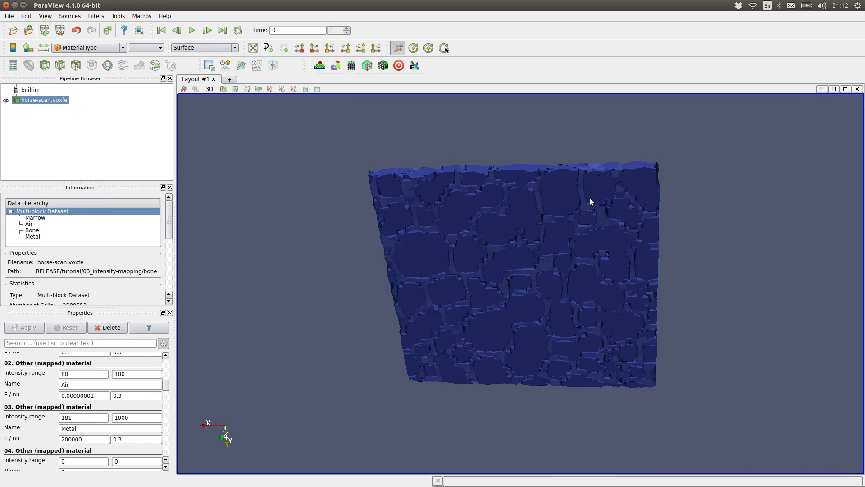
pyautogui.moveTo(590, 198)
pyautogui.mouseDown()
pyautogui.moveTo(596, 183)
pyautogui.moveTo(593, 203)
pyautogui.mouseUp()
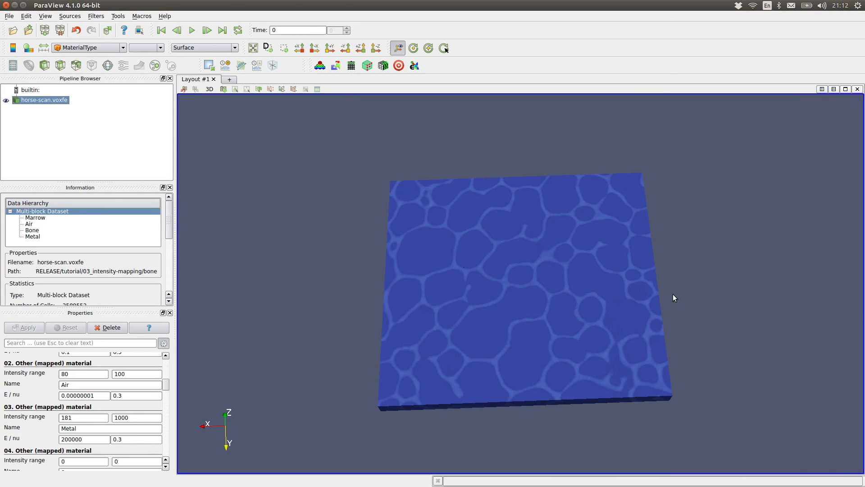
pyautogui.moveTo(675, 298)
pyautogui.mouseDown()
pyautogui.moveTo(715, 291)
pyautogui.moveTo(655, 282)
pyautogui.moveTo(661, 306)
pyautogui.mouseUp()
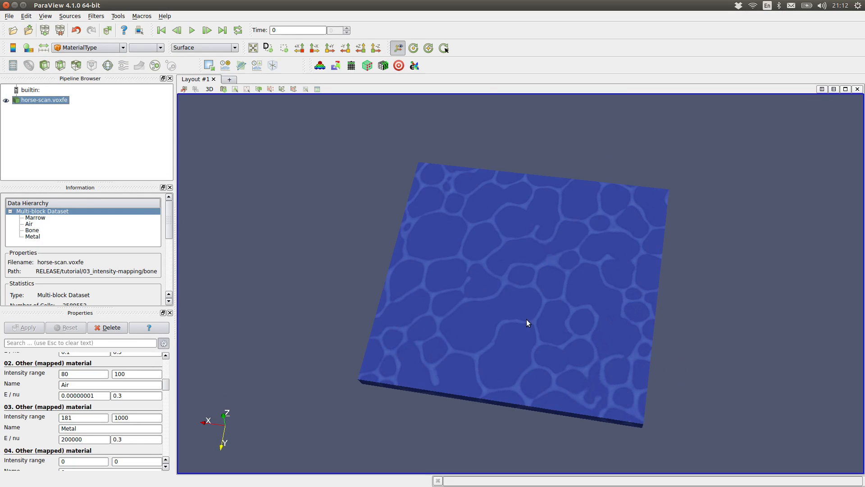
pyautogui.moveTo(527, 320); pyautogui.dragTo(412, 282)
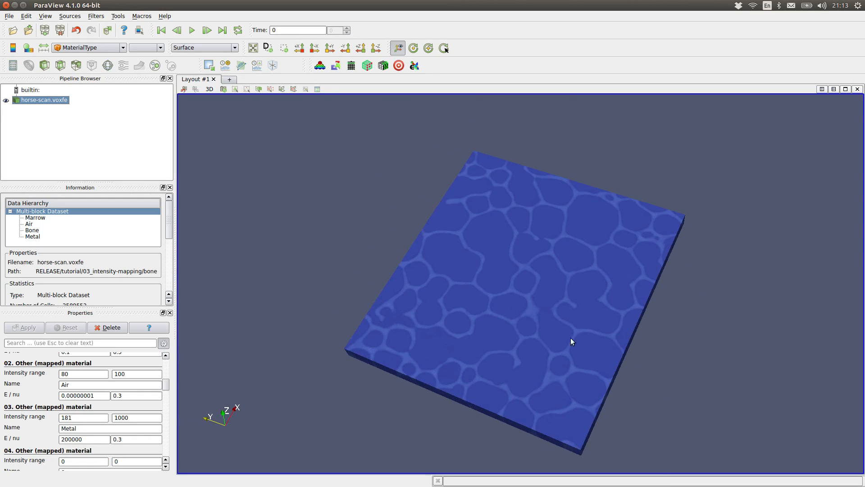
pyautogui.moveTo(713, 352); pyautogui.dragTo(717, 349)
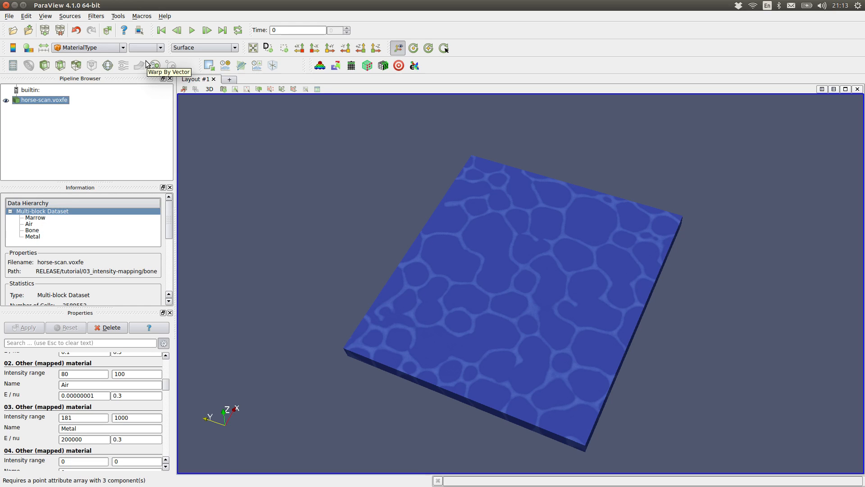
pyautogui.click(336, 67)
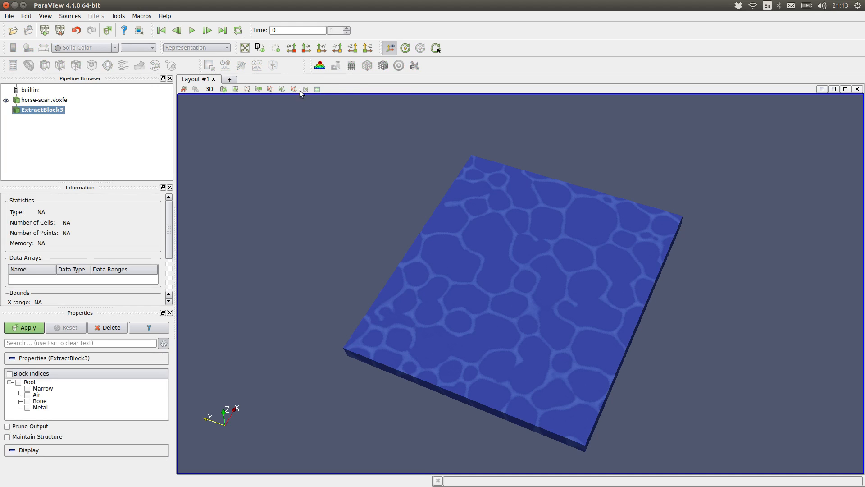
pyautogui.click(28, 400)
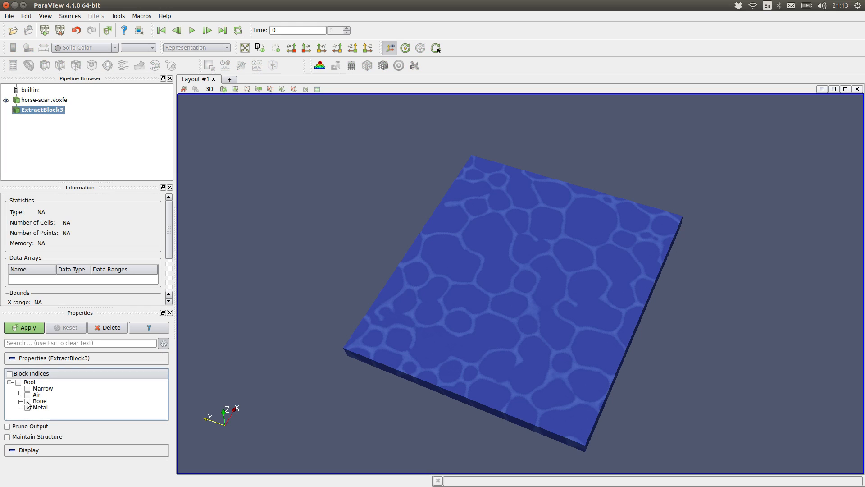
pyautogui.click(28, 328)
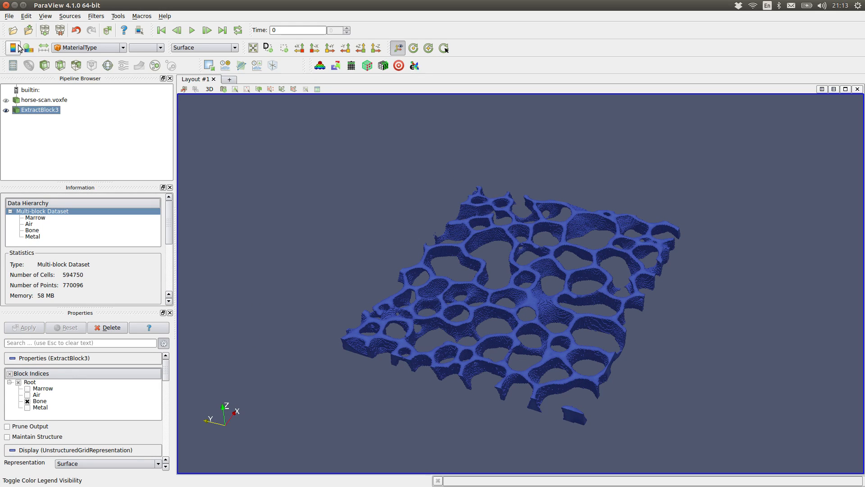
# Rescale the extracted bone's MaterialType colours to its data range and examine the bone from several angles.
pyautogui.click(43, 48)
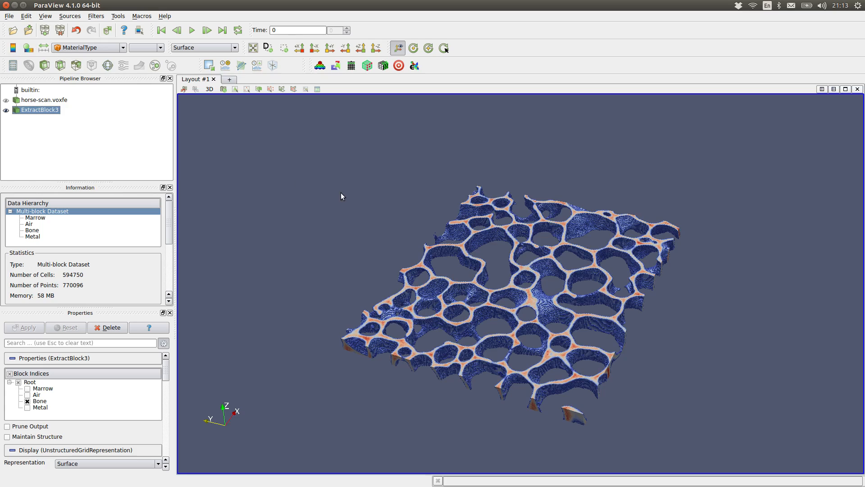
pyautogui.moveTo(349, 190)
pyautogui.mouseDown()
pyautogui.moveTo(352, 176)
pyautogui.moveTo(357, 222)
pyautogui.moveTo(372, 195)
pyautogui.moveTo(378, 228)
pyautogui.moveTo(364, 188)
pyautogui.moveTo(351, 188)
pyautogui.moveTo(355, 201)
pyautogui.mouseUp()
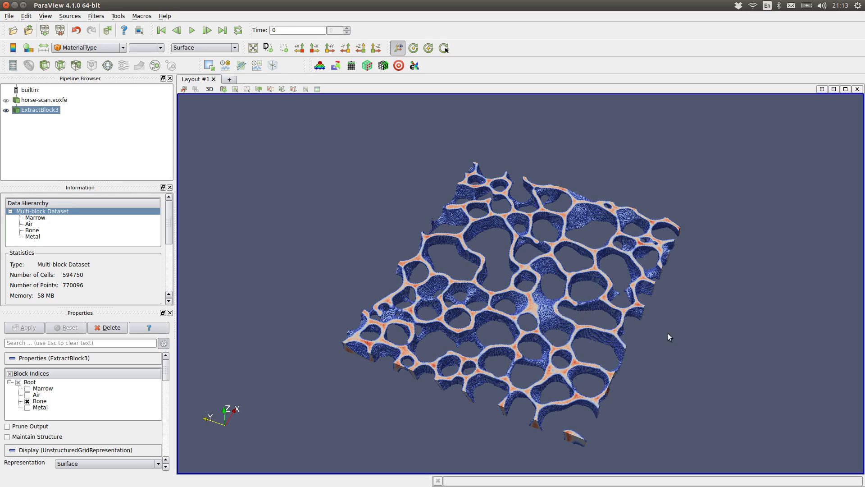
pyautogui.moveTo(668, 334); pyautogui.dragTo(444, 352)
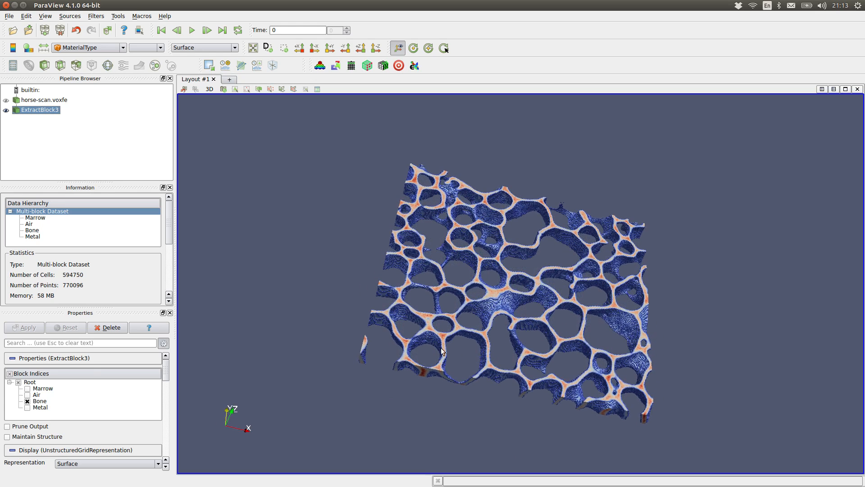
# Replace Bone with the Marrow block in the extraction, add the Air block, and examine both structures.
pyautogui.click(28, 389)
pyautogui.click(27, 401)
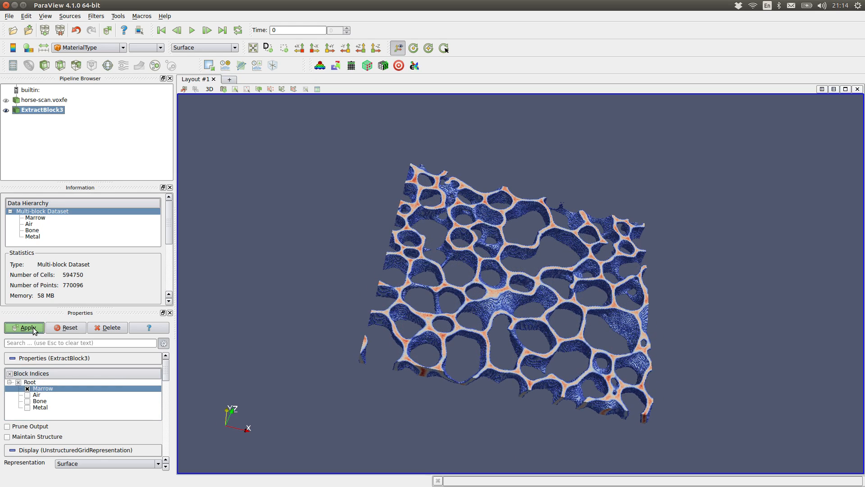
pyautogui.click(27, 329)
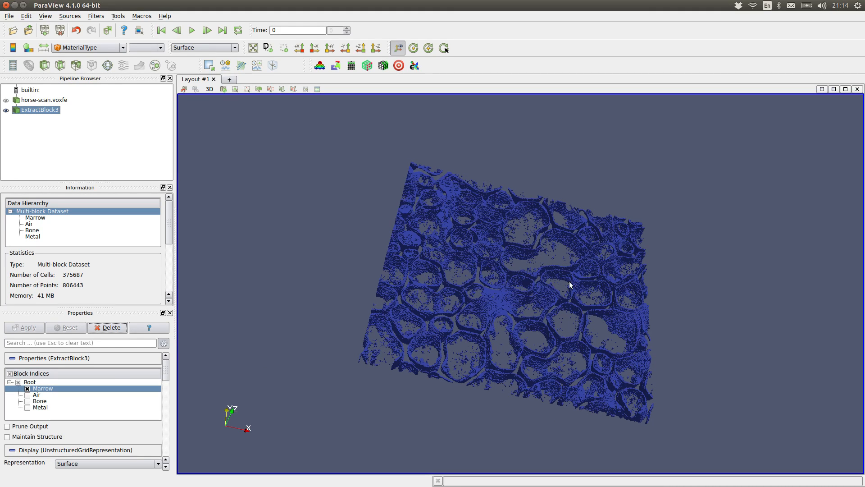
pyautogui.moveTo(570, 285); pyautogui.dragTo(534, 296)
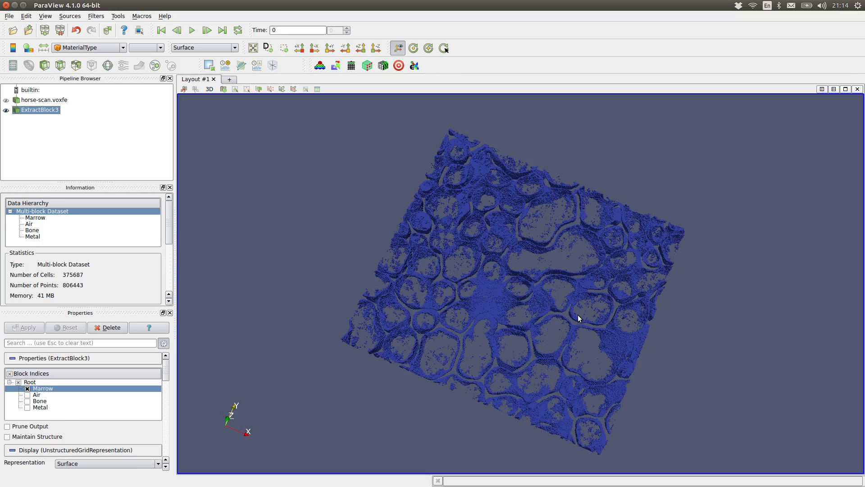
pyautogui.moveTo(578, 314); pyautogui.dragTo(563, 296)
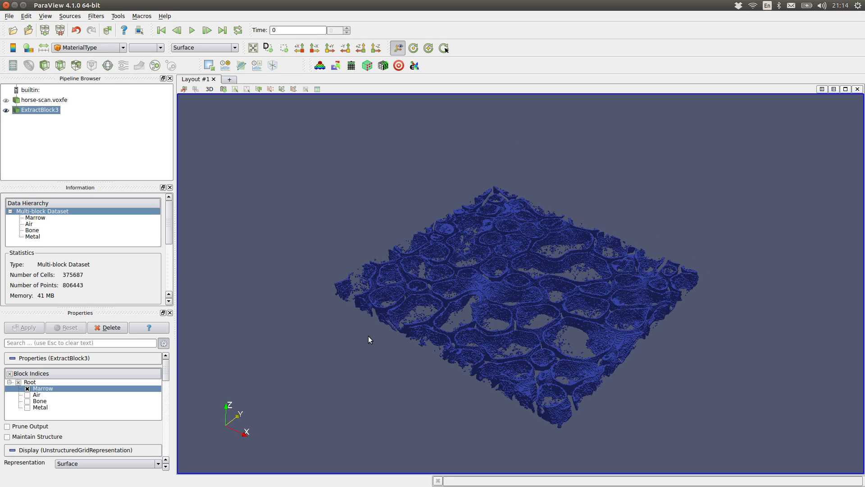
pyautogui.click(27, 395)
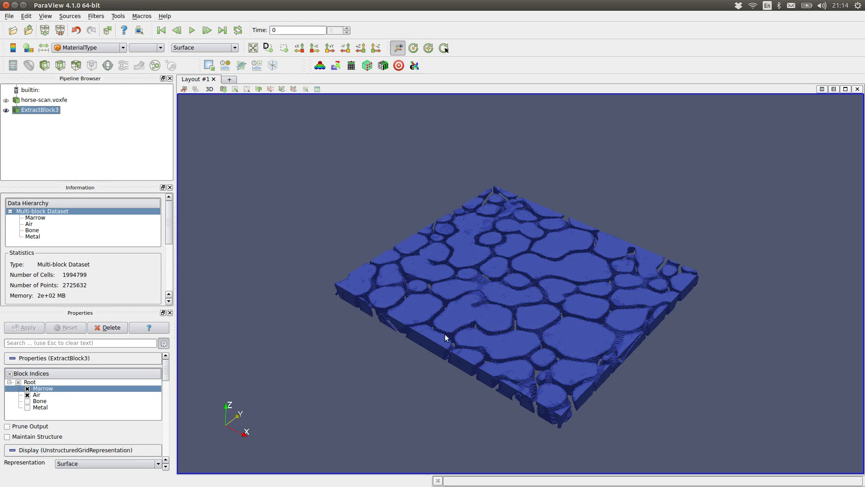
pyautogui.moveTo(445, 336); pyautogui.dragTo(607, 326)
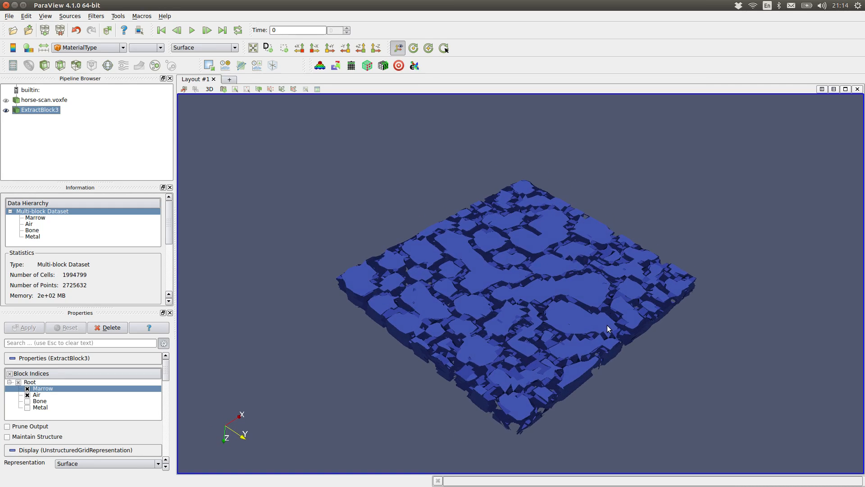
# Extract only the Metal block, leaving out Marrow and Air, and examine its voxels up close.
pyautogui.click(27, 407)
pyautogui.click(27, 396)
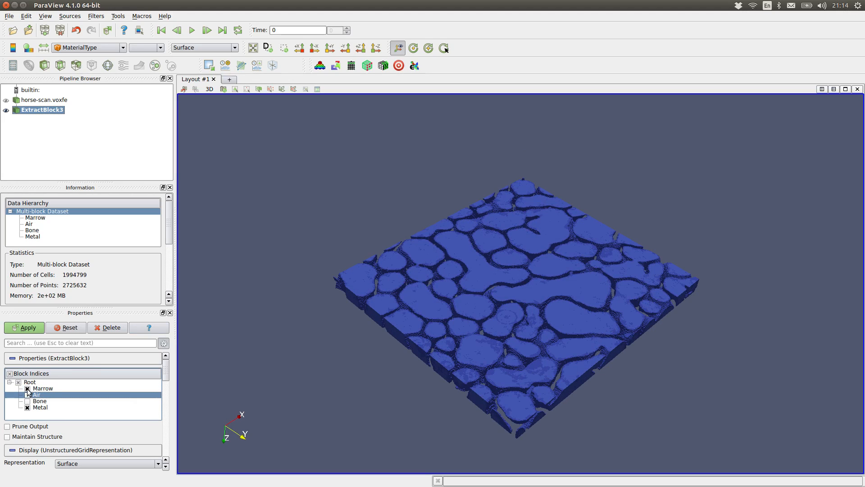
pyautogui.click(33, 330)
pyautogui.moveTo(401, 385); pyautogui.dragTo(402, 358)
pyautogui.rightClick(402, 358)
pyautogui.click(403, 416)
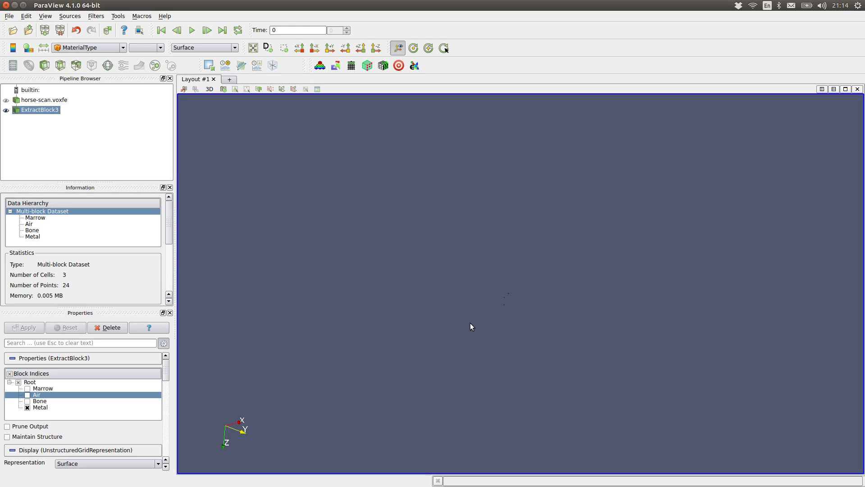
pyautogui.scroll(1, 473, 394)
pyautogui.moveTo(464, 365); pyautogui.dragTo(475, 357)
# Replace Metal with Bone as the only extracted block and fit the whole bone structure in the view.
pyautogui.click(27, 401)
pyautogui.click(27, 407)
pyautogui.click(25, 327)
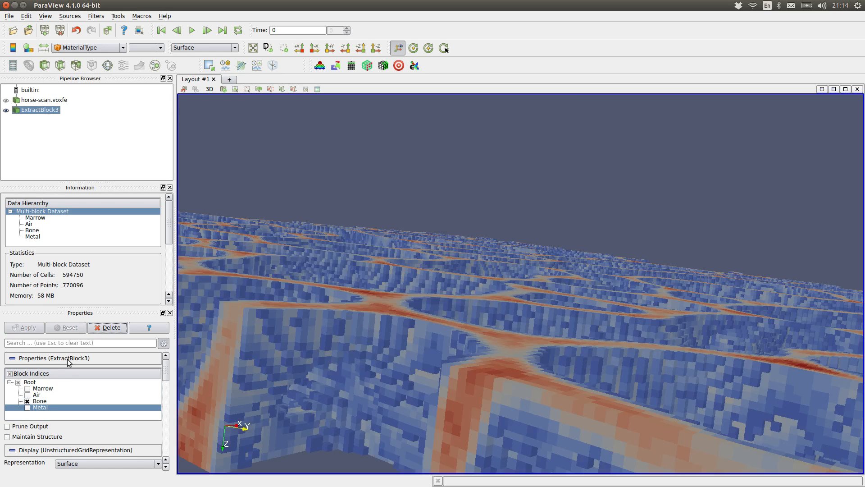
pyautogui.scroll(-5, 355, 335)
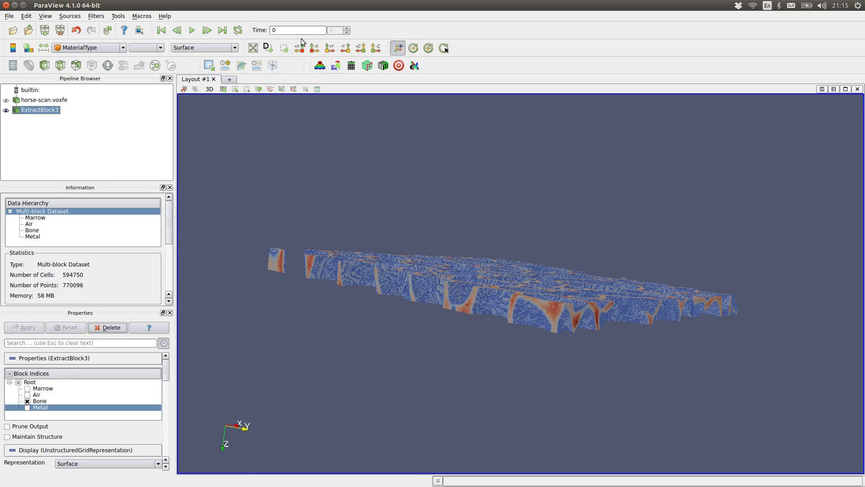
pyautogui.click(256, 48)
pyautogui.moveTo(393, 189); pyautogui.dragTo(378, 246)
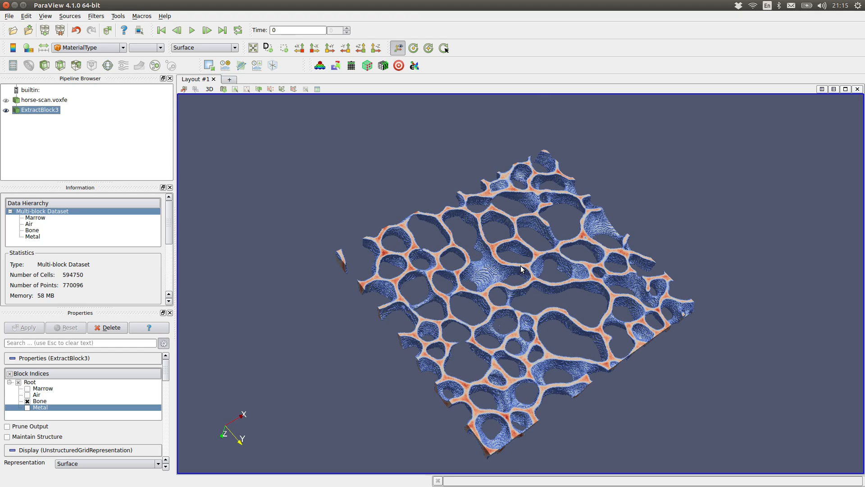
pyautogui.scroll(-2, 521, 266)
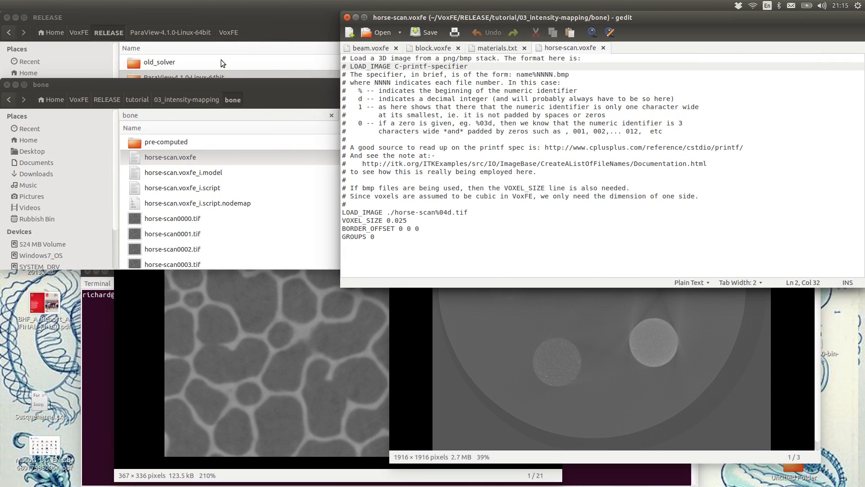
# Open IMap_horse-scan.voxfe from the bone folder in gedit and review its material group definitions.
pyautogui.click(194, 87)
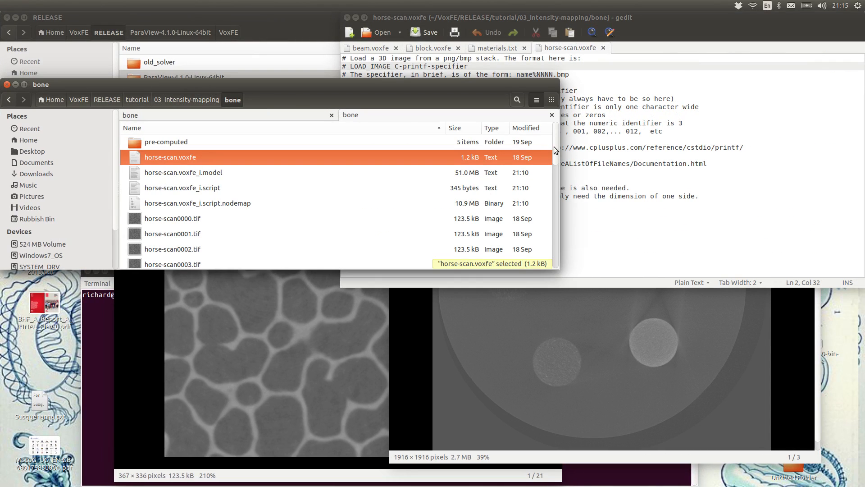
pyautogui.scroll(-8, 555, 150)
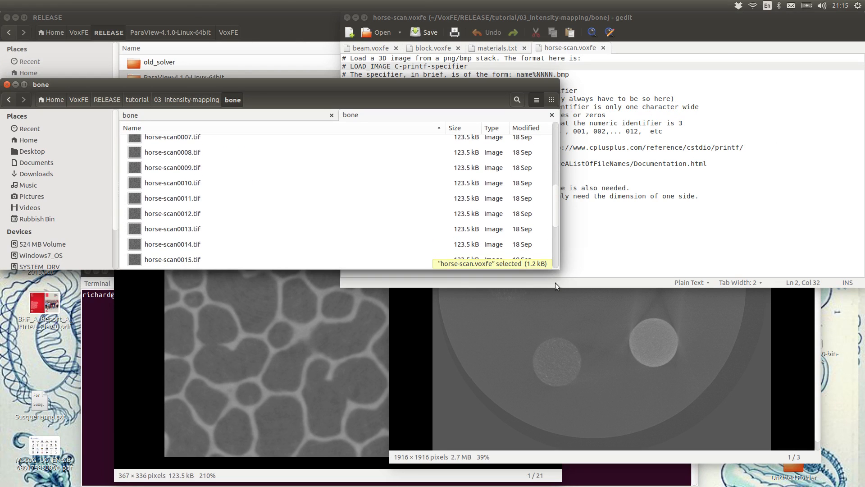
pyautogui.moveTo(558, 220); pyautogui.dragTo(560, 269)
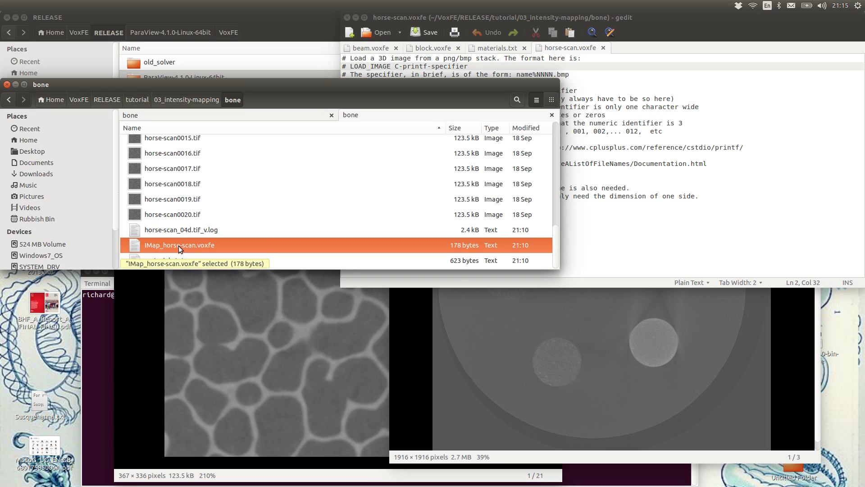
pyautogui.moveTo(180, 246); pyautogui.dragTo(601, 217)
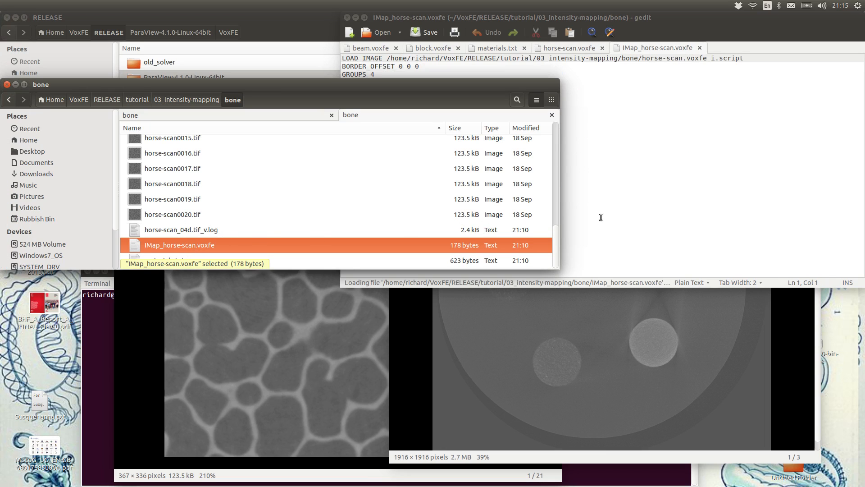
pyautogui.click(600, 217)
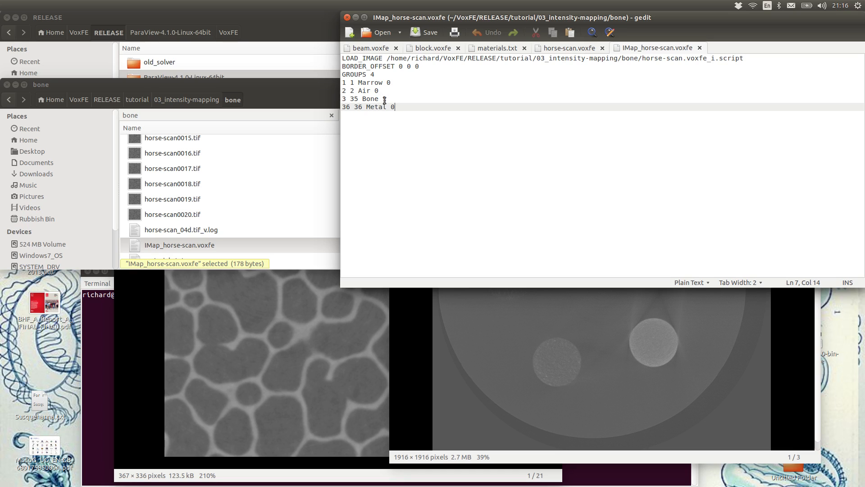
# Open materials.txt from the bone folder in gedit and read through its material property list to the last entry.
pyautogui.click(315, 85)
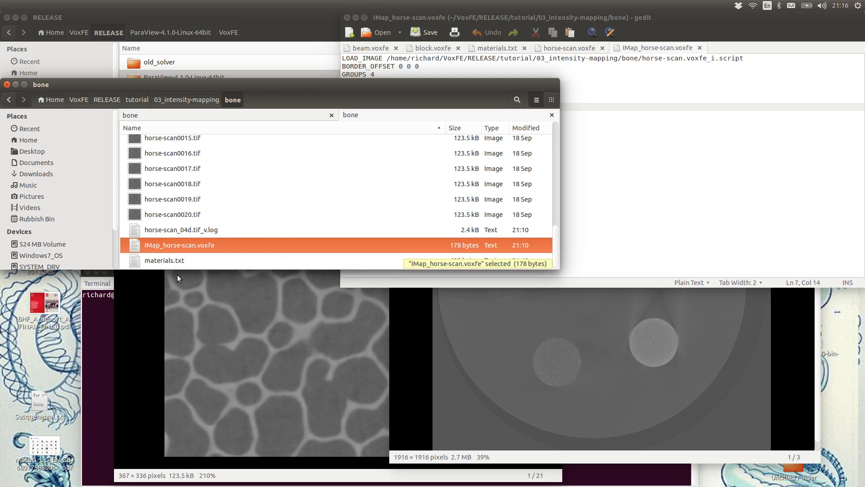
pyautogui.moveTo(166, 260); pyautogui.dragTo(639, 202)
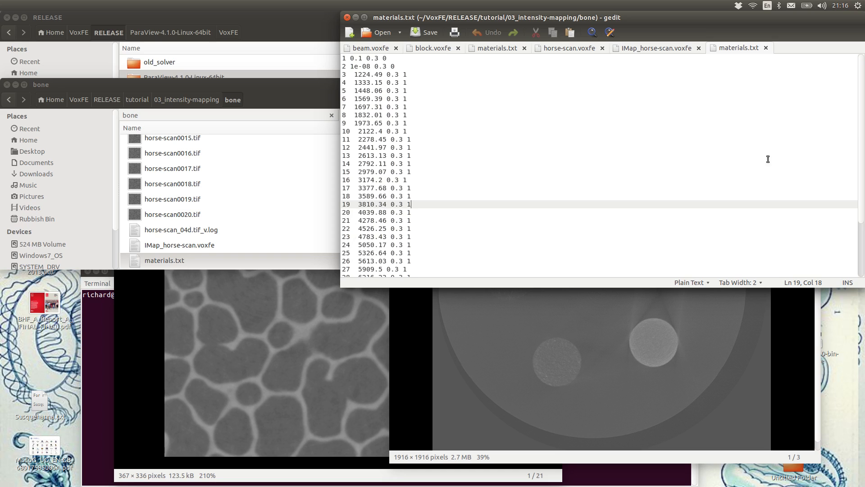
pyautogui.scroll(-3, 863, 157)
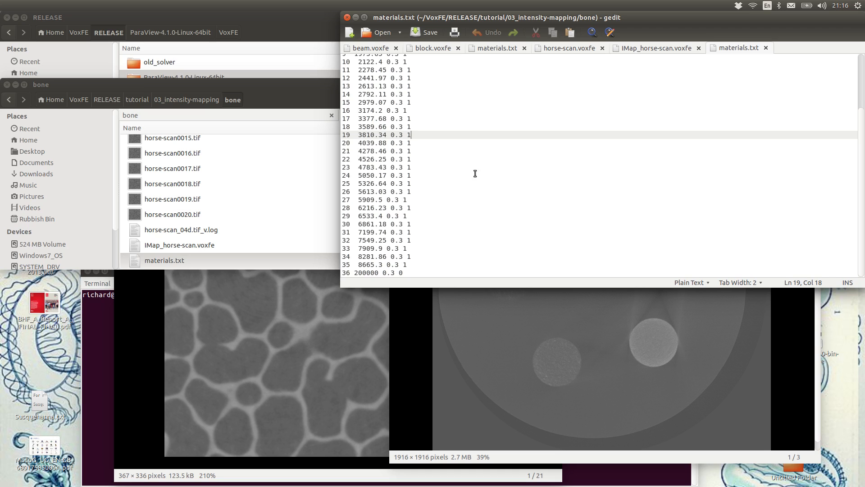
# Return to ParaView and examine the extracted bone structure from a steeper angle.
pyautogui.hotkey('alt', 'Tab')
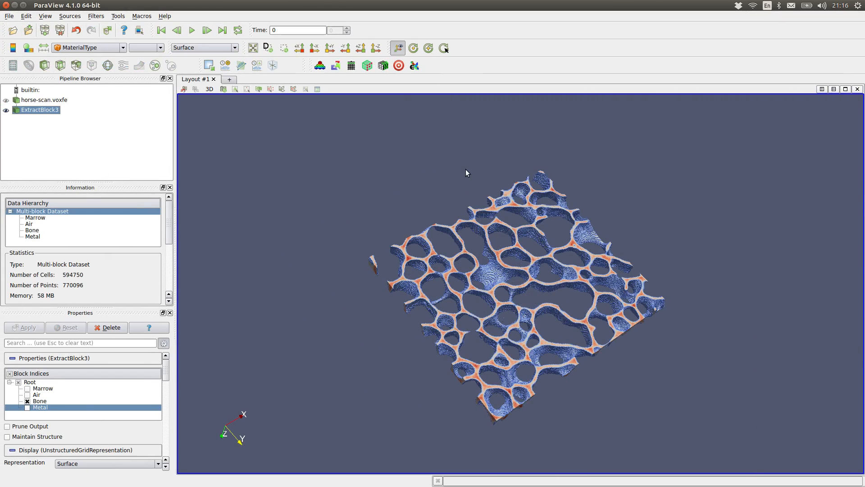
pyautogui.moveTo(568, 309); pyautogui.dragTo(543, 333)
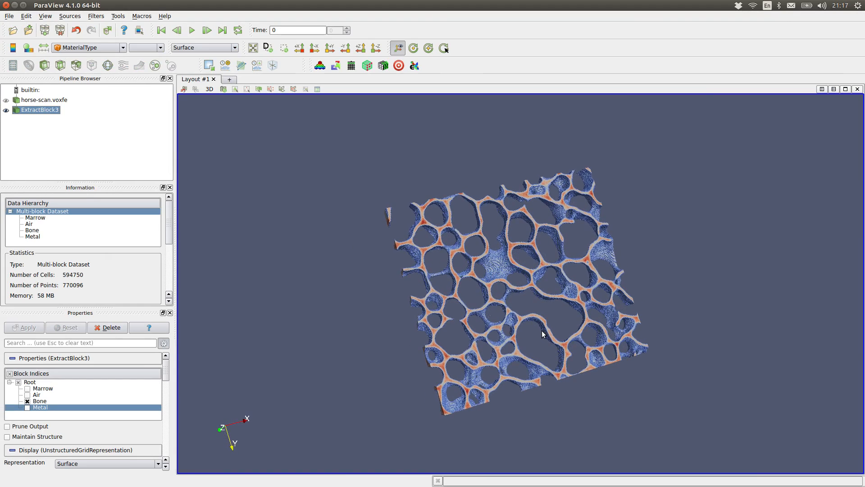